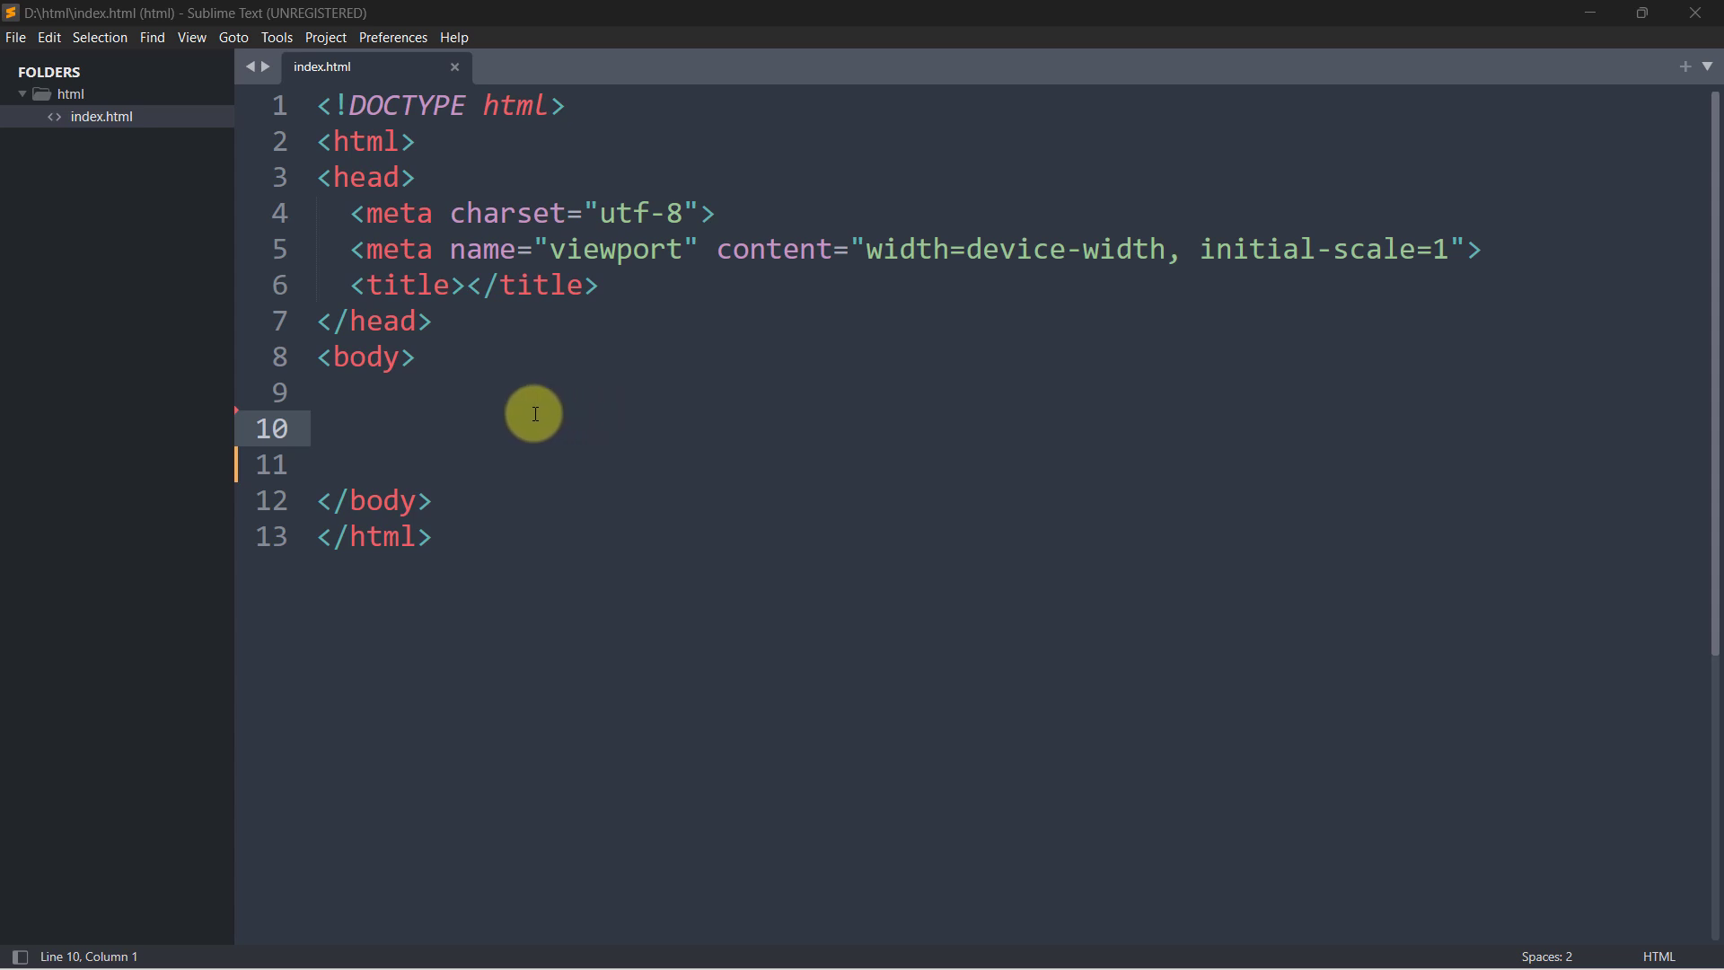
# Insert a div holding a <p>Hello World</p> paragraph on body line 10, then save index.html.
pyautogui.click(534, 412)
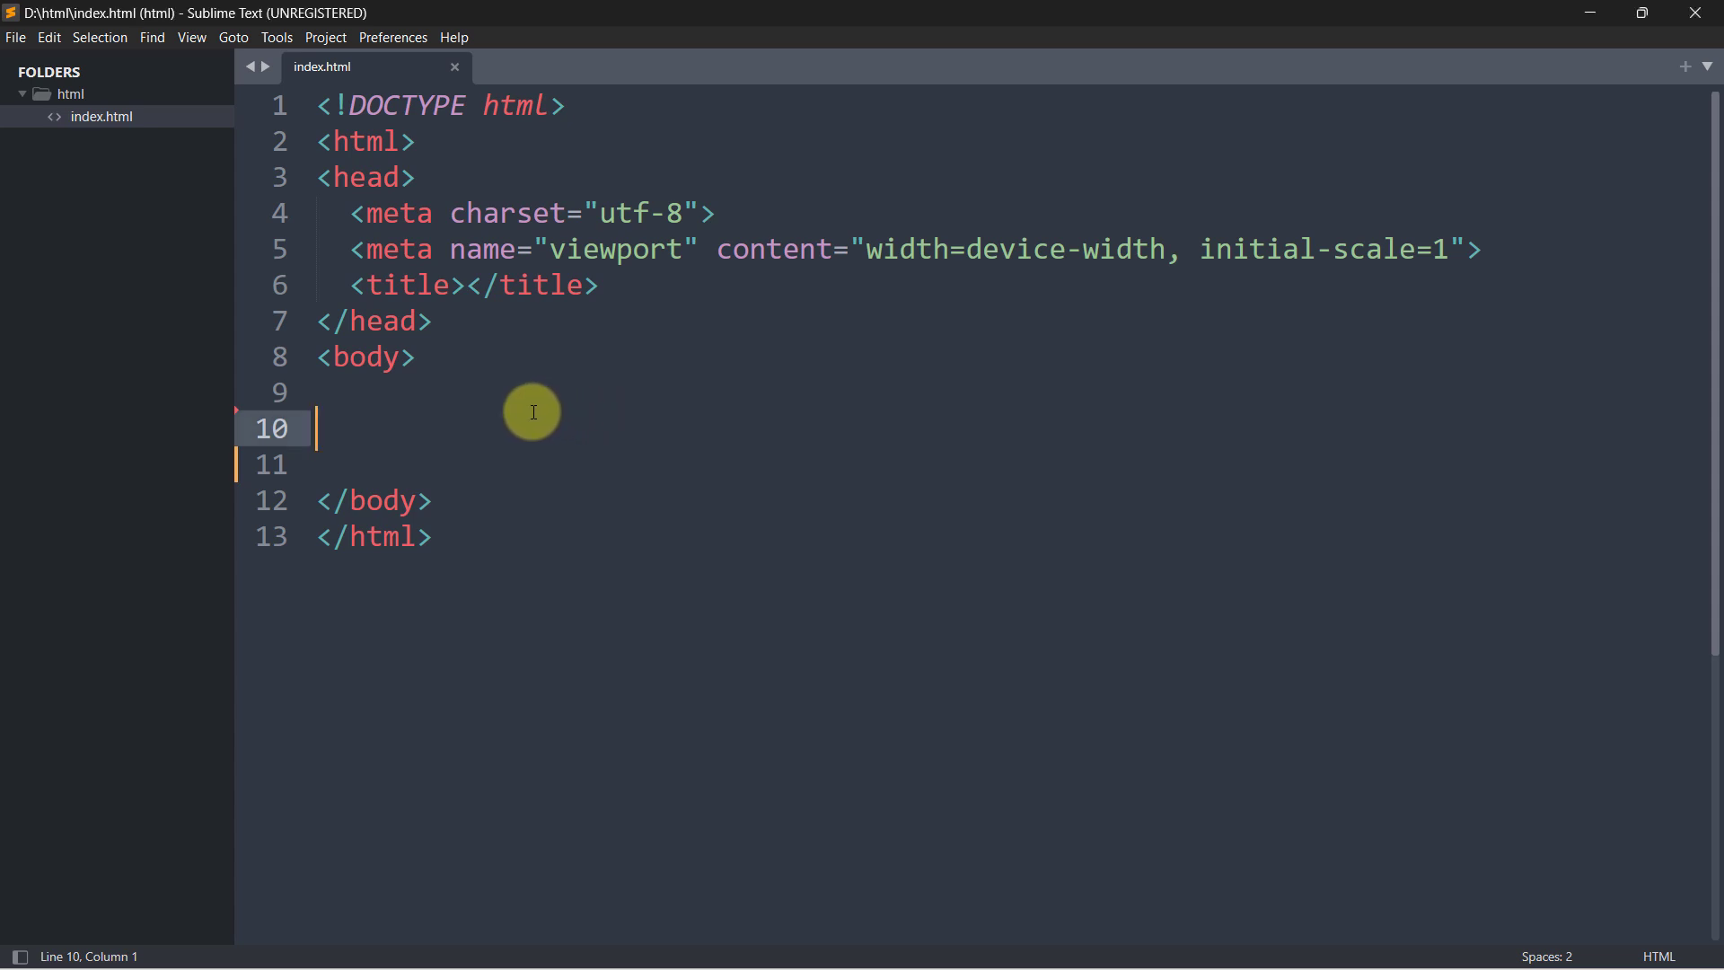
pyautogui.write('<div')
pyautogui.press('Tab')
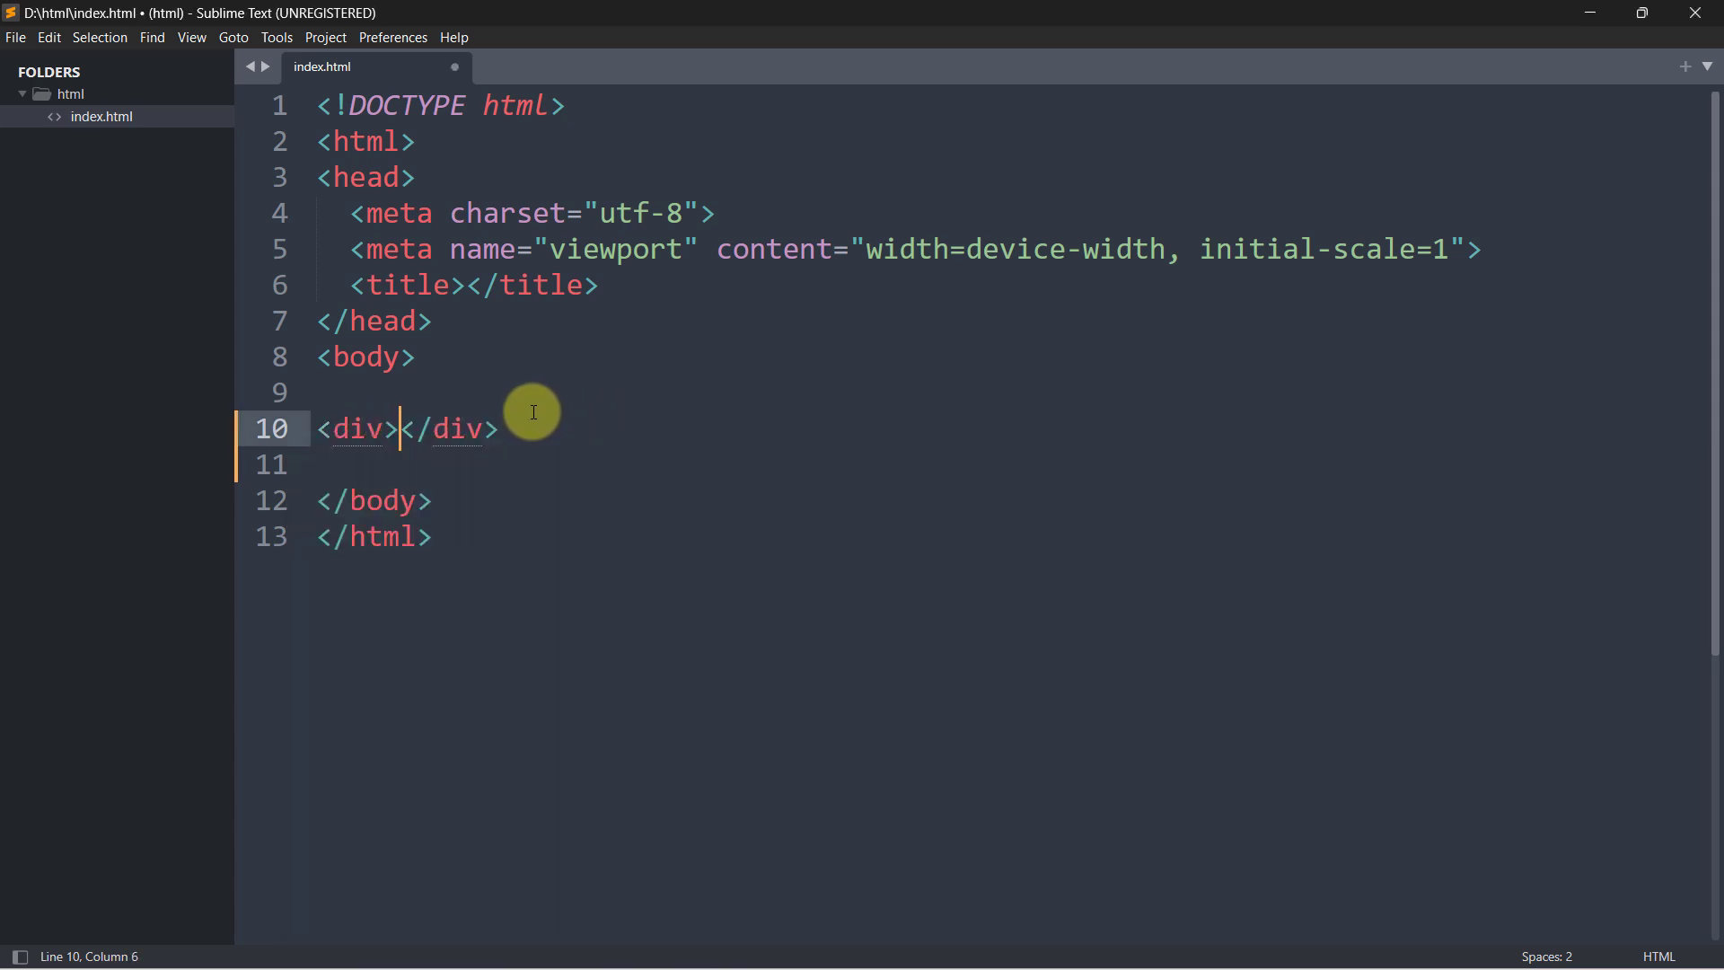
pyautogui.press('Return')
pyautogui.write('<p')
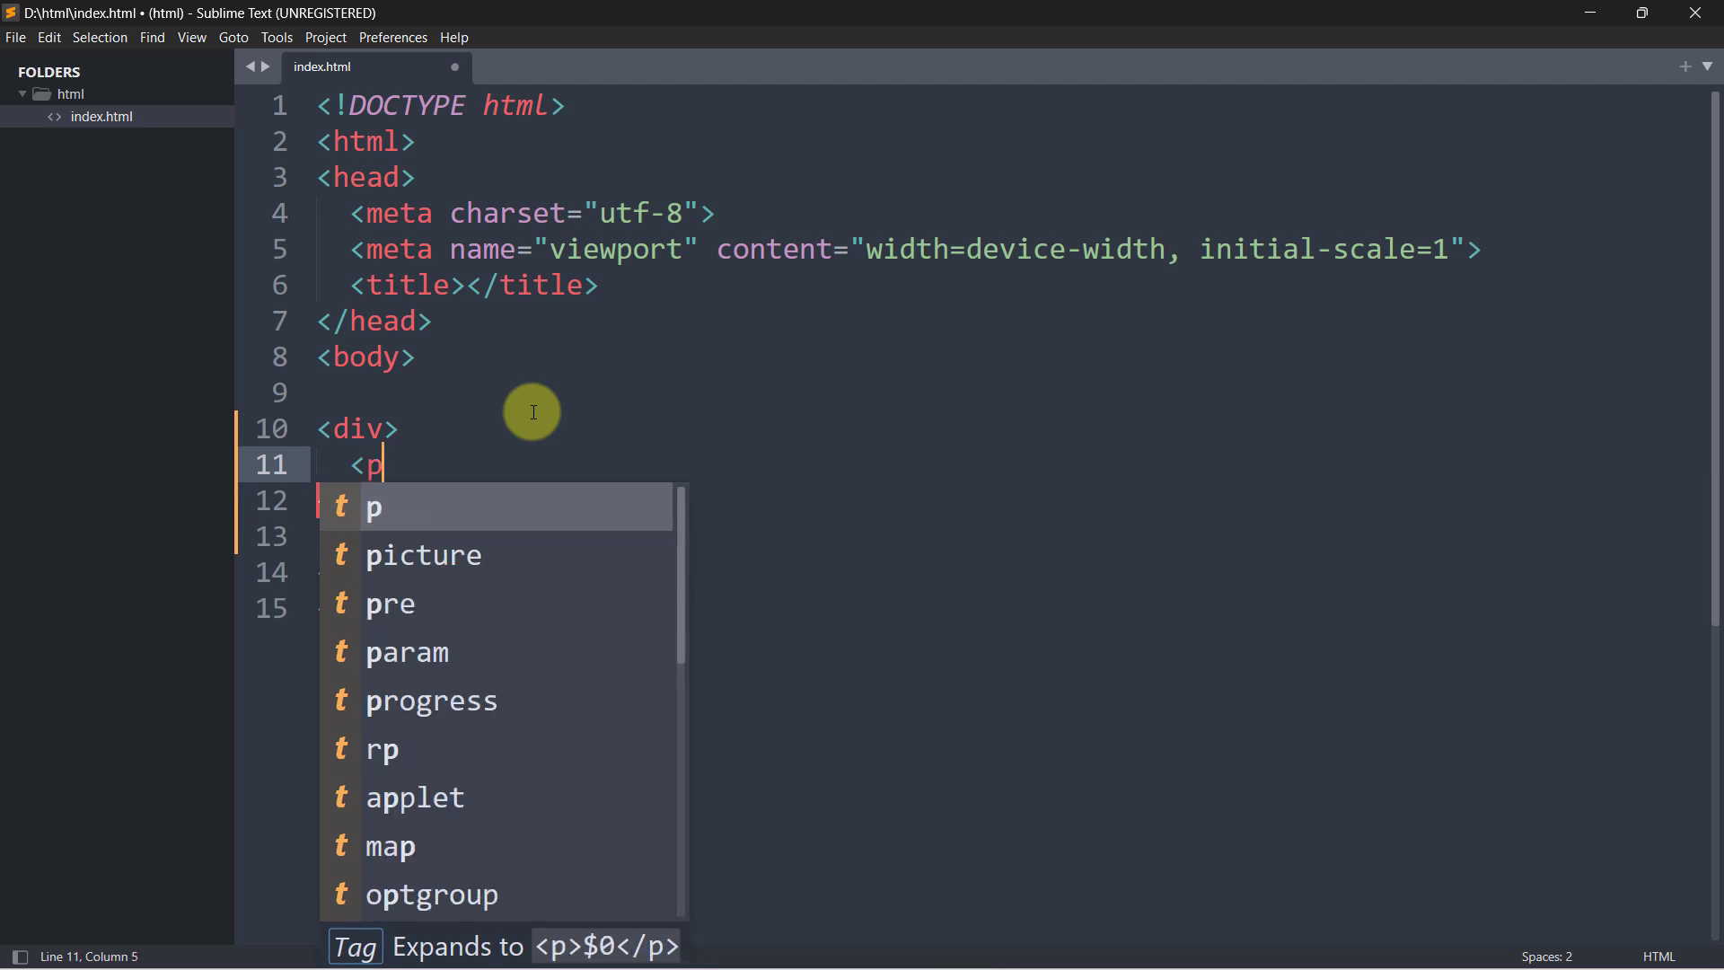
pyautogui.press('Tab')
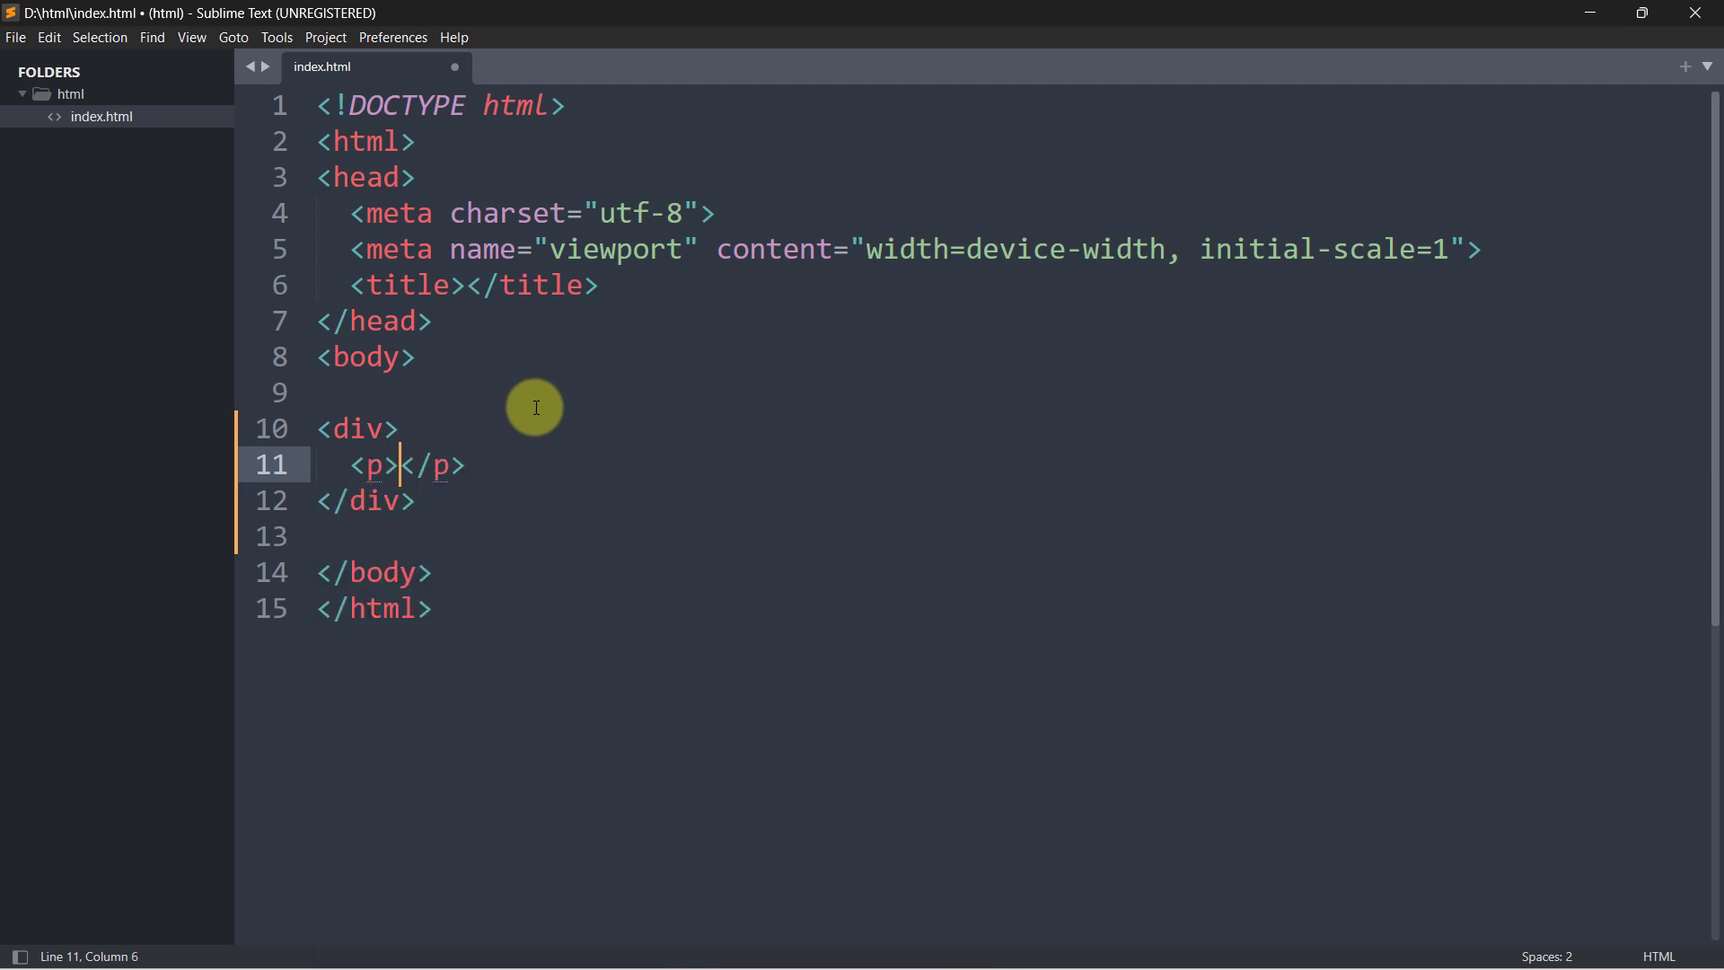
pyautogui.write('Hello World')
pyautogui.scroll(-1, 587, 465)
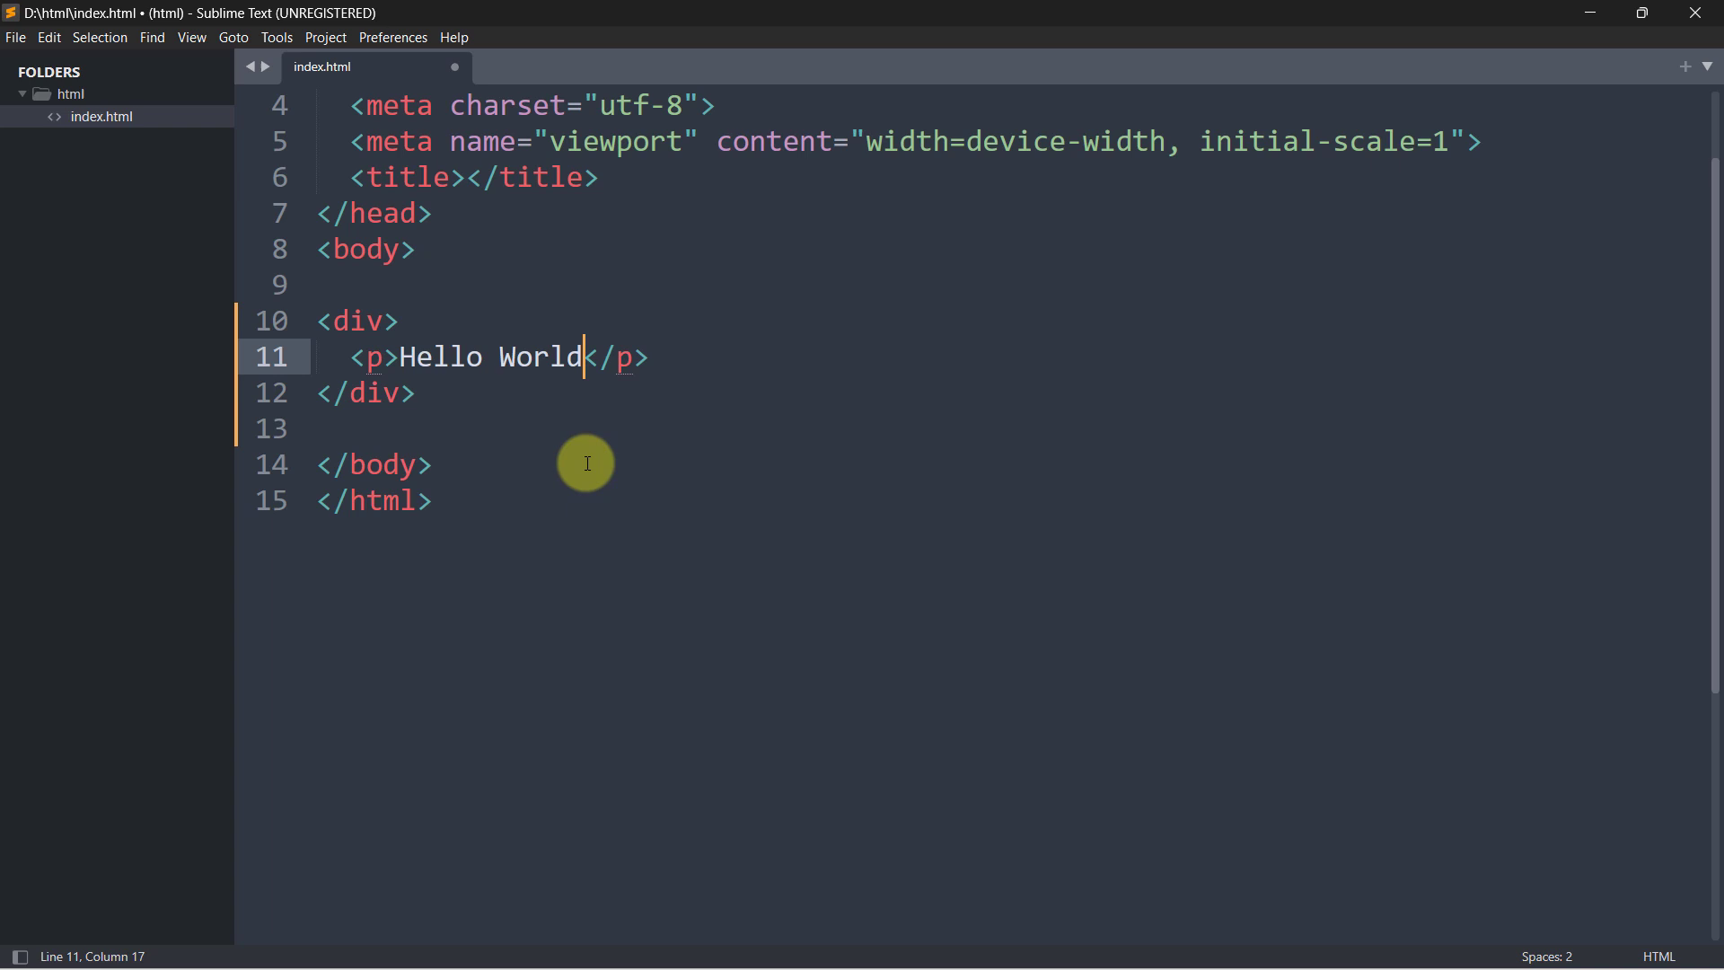
pyautogui.hotkey('ctrl', 's')
pyautogui.scroll(1, 588, 498)
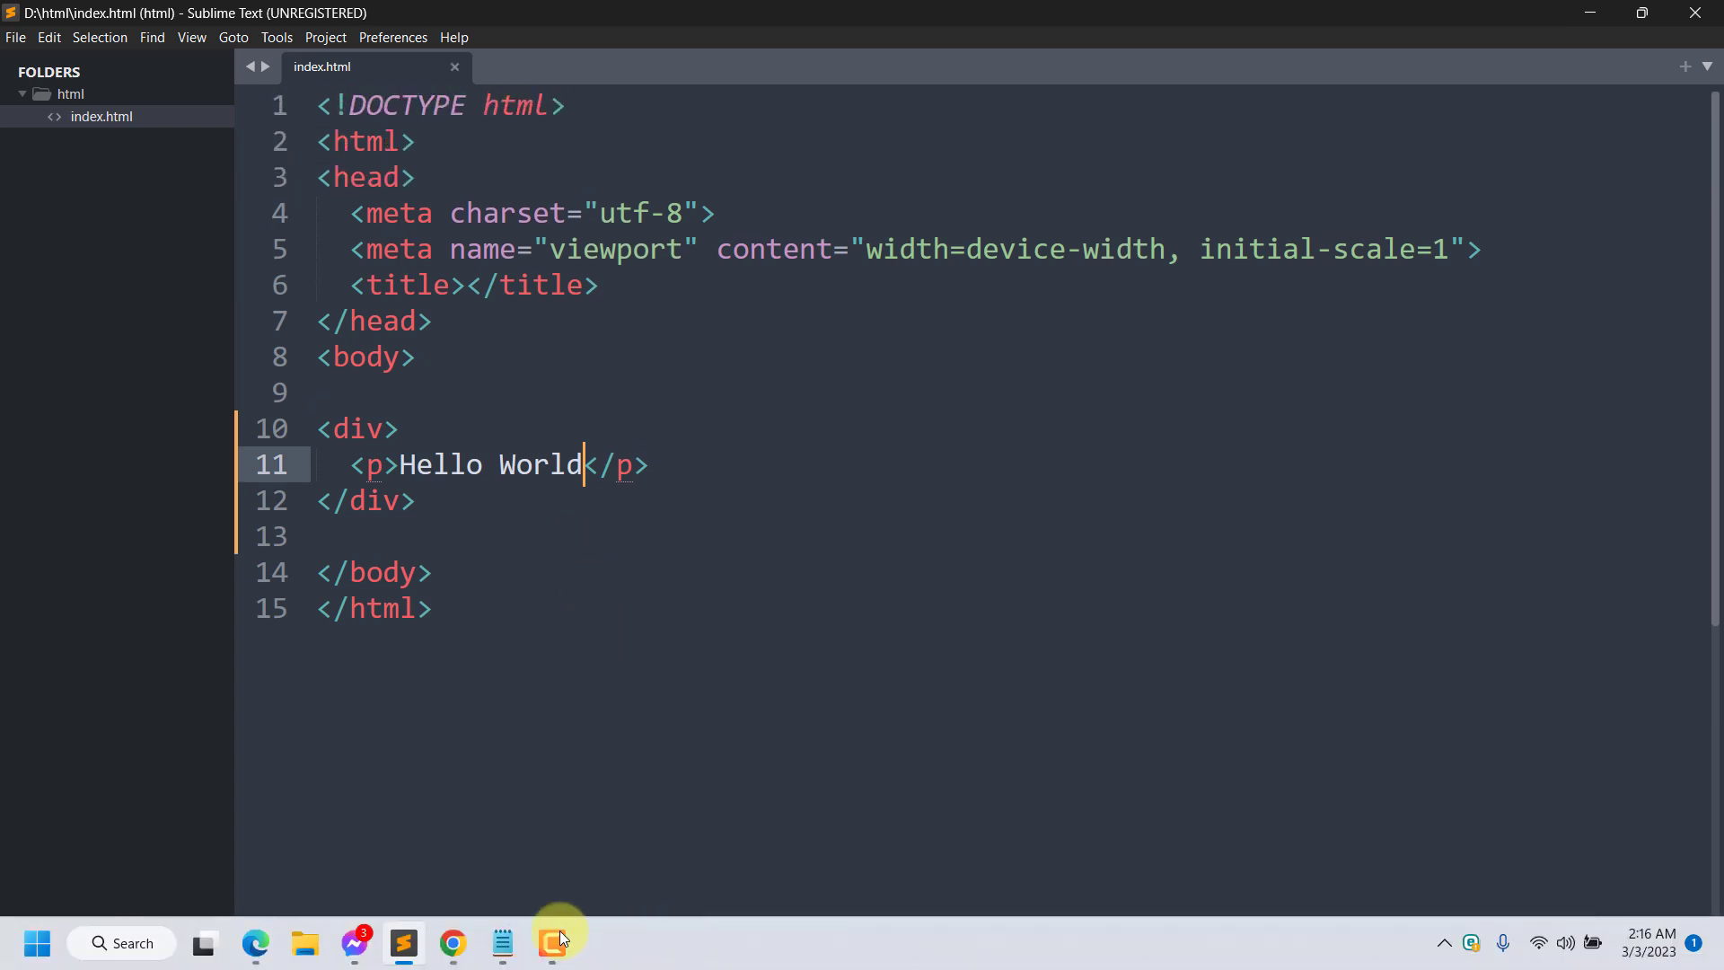
# Switch to Chrome and view the index.html tab showing Hello World.
pyautogui.click(452, 943)
pyautogui.click(121, 76)
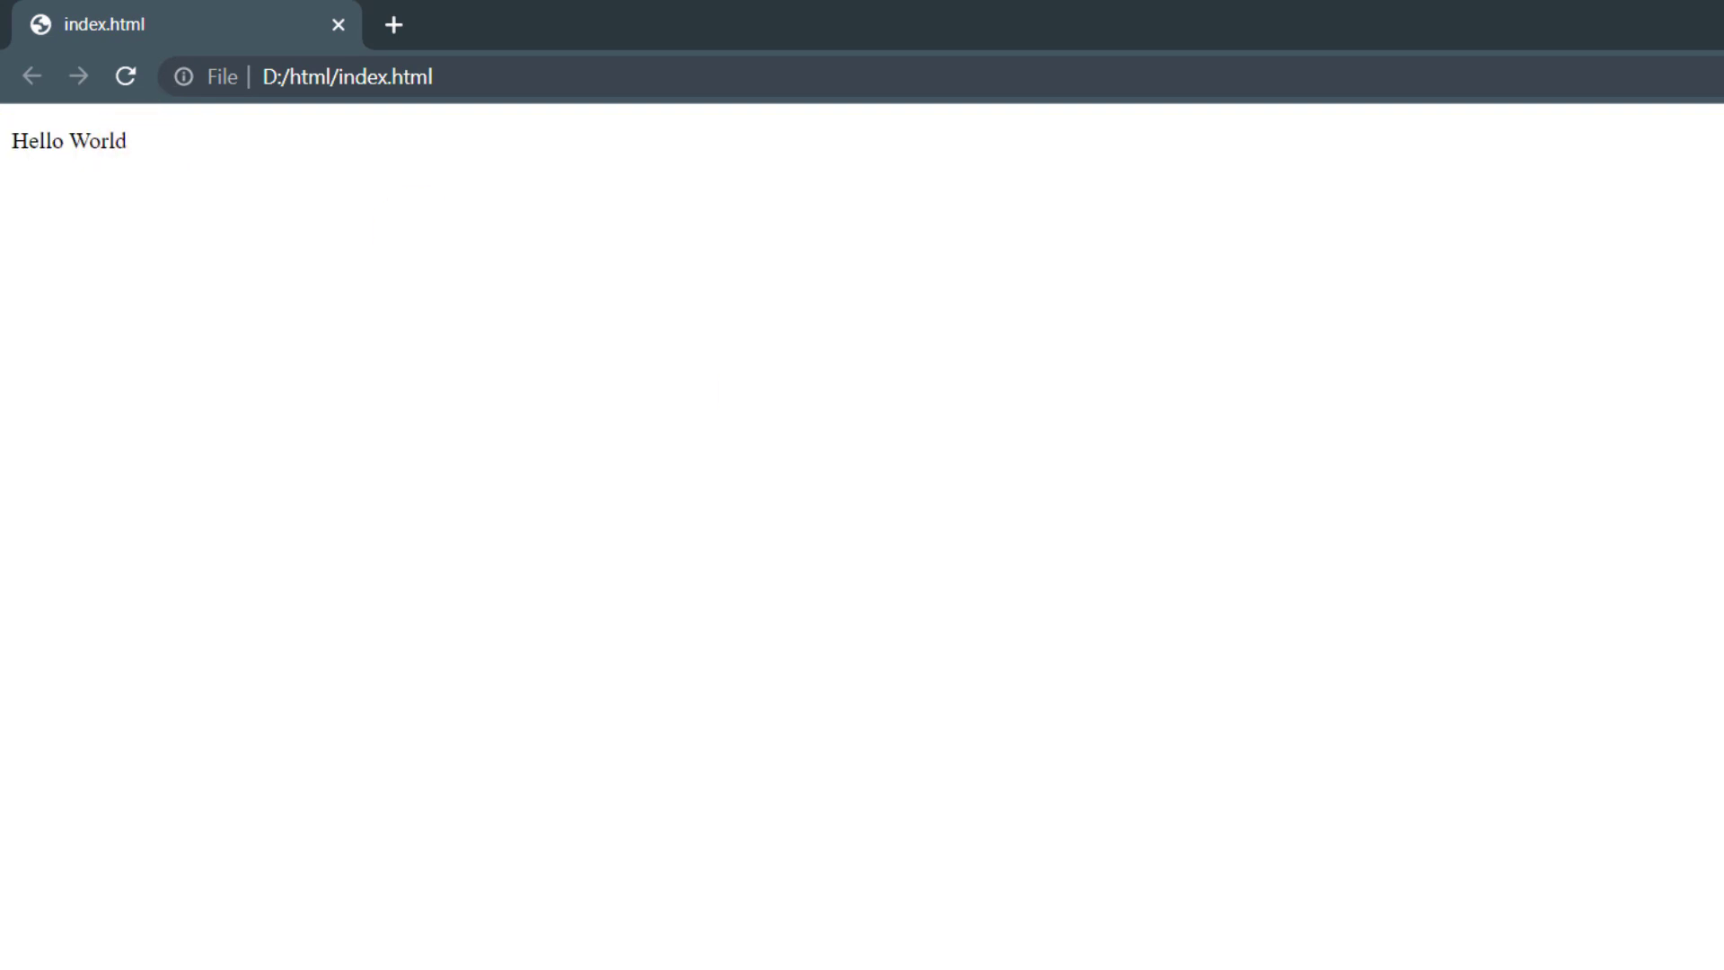
# Below the closing div, insert a JavaScript script block with blank lines inside.
pyautogui.hotkey('alt', 'Tab')
pyautogui.click(595, 663)
pyautogui.press('Return')
pyautogui.press('Return')
pyautogui.press('Return')
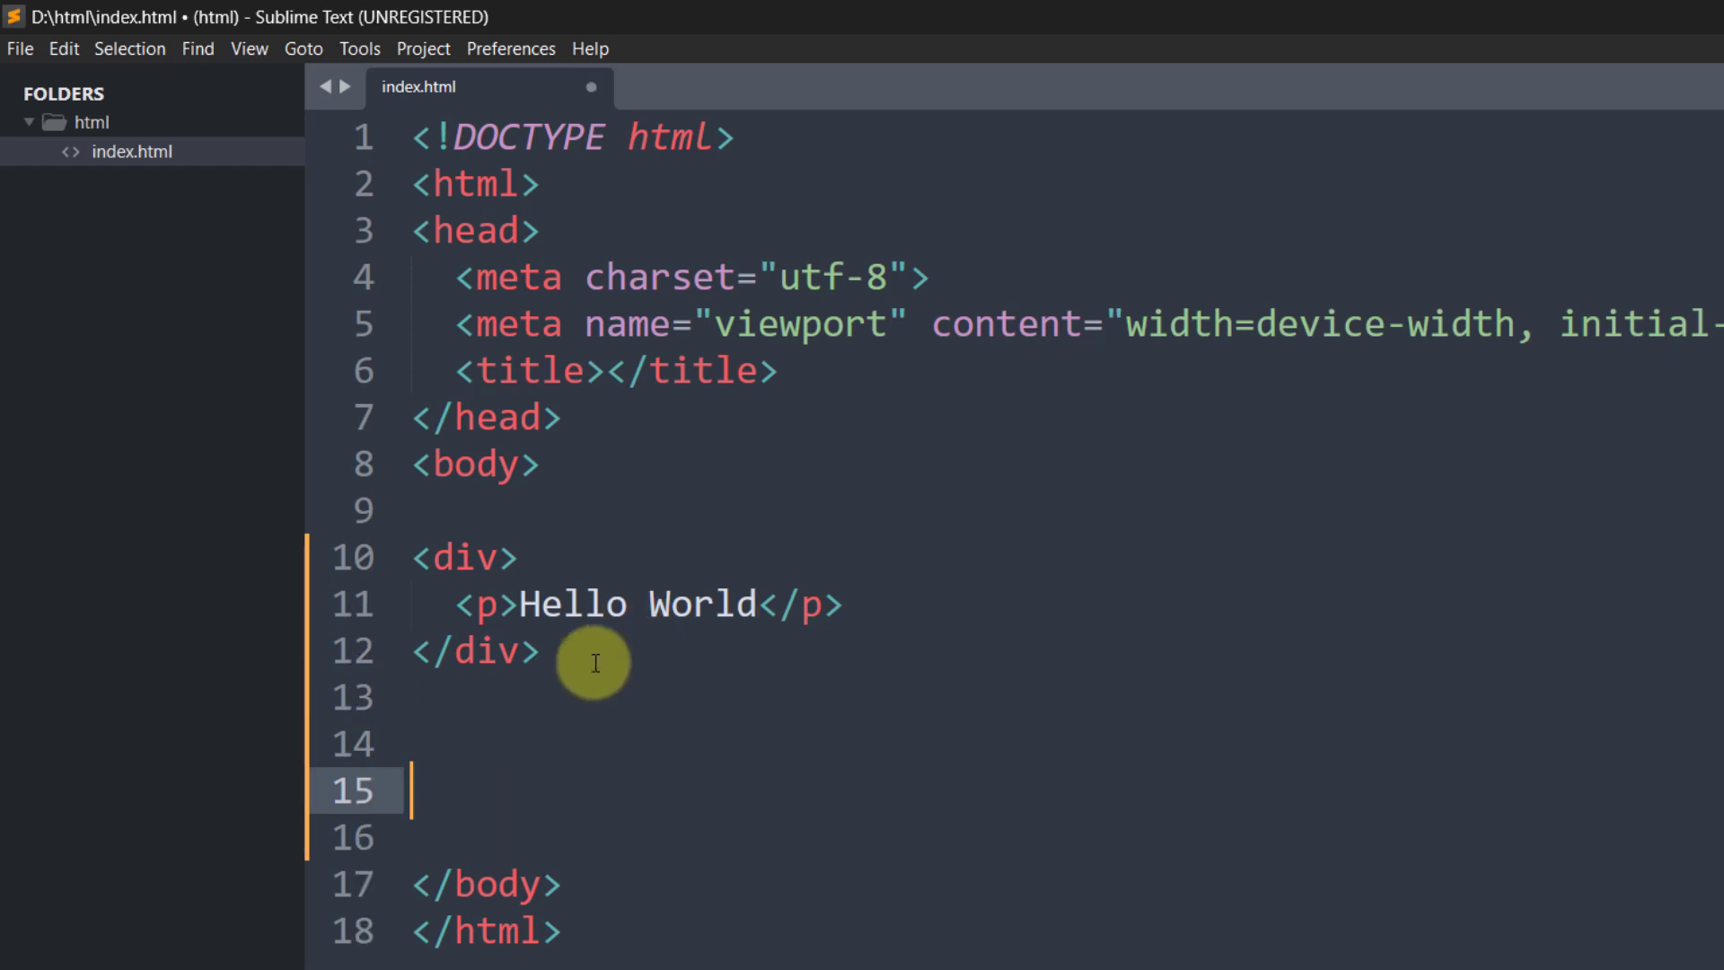
pyautogui.write('<sc')
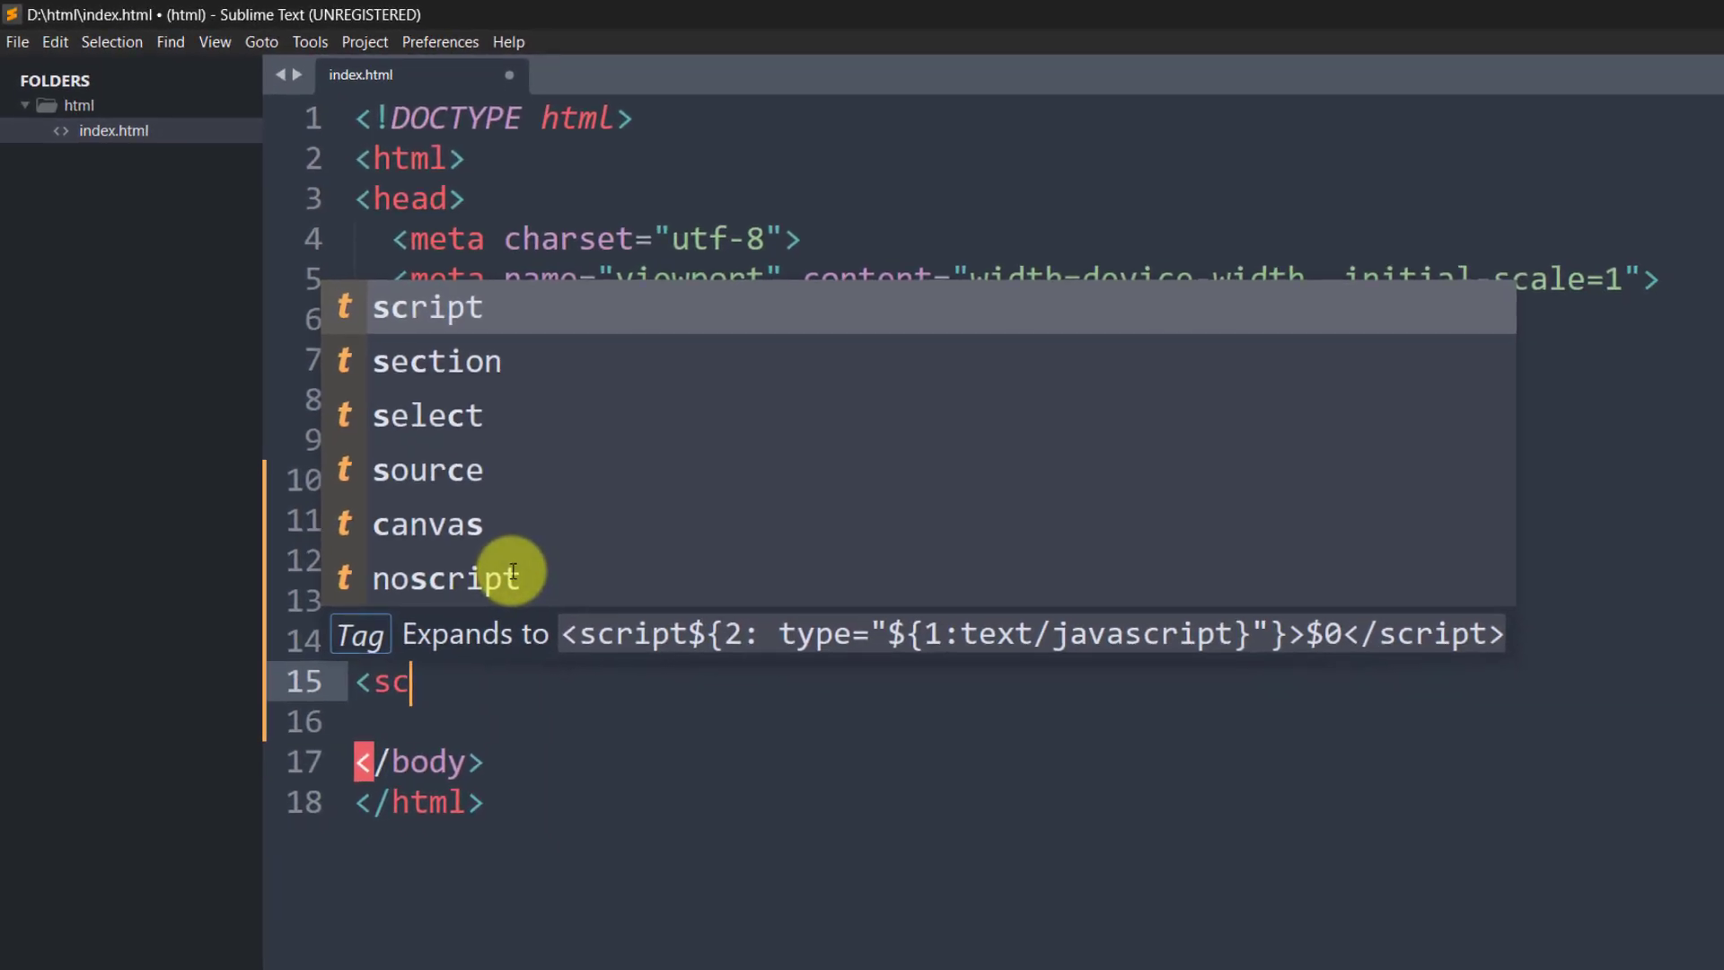
pyautogui.press('Tab')
pyautogui.click(517, 761)
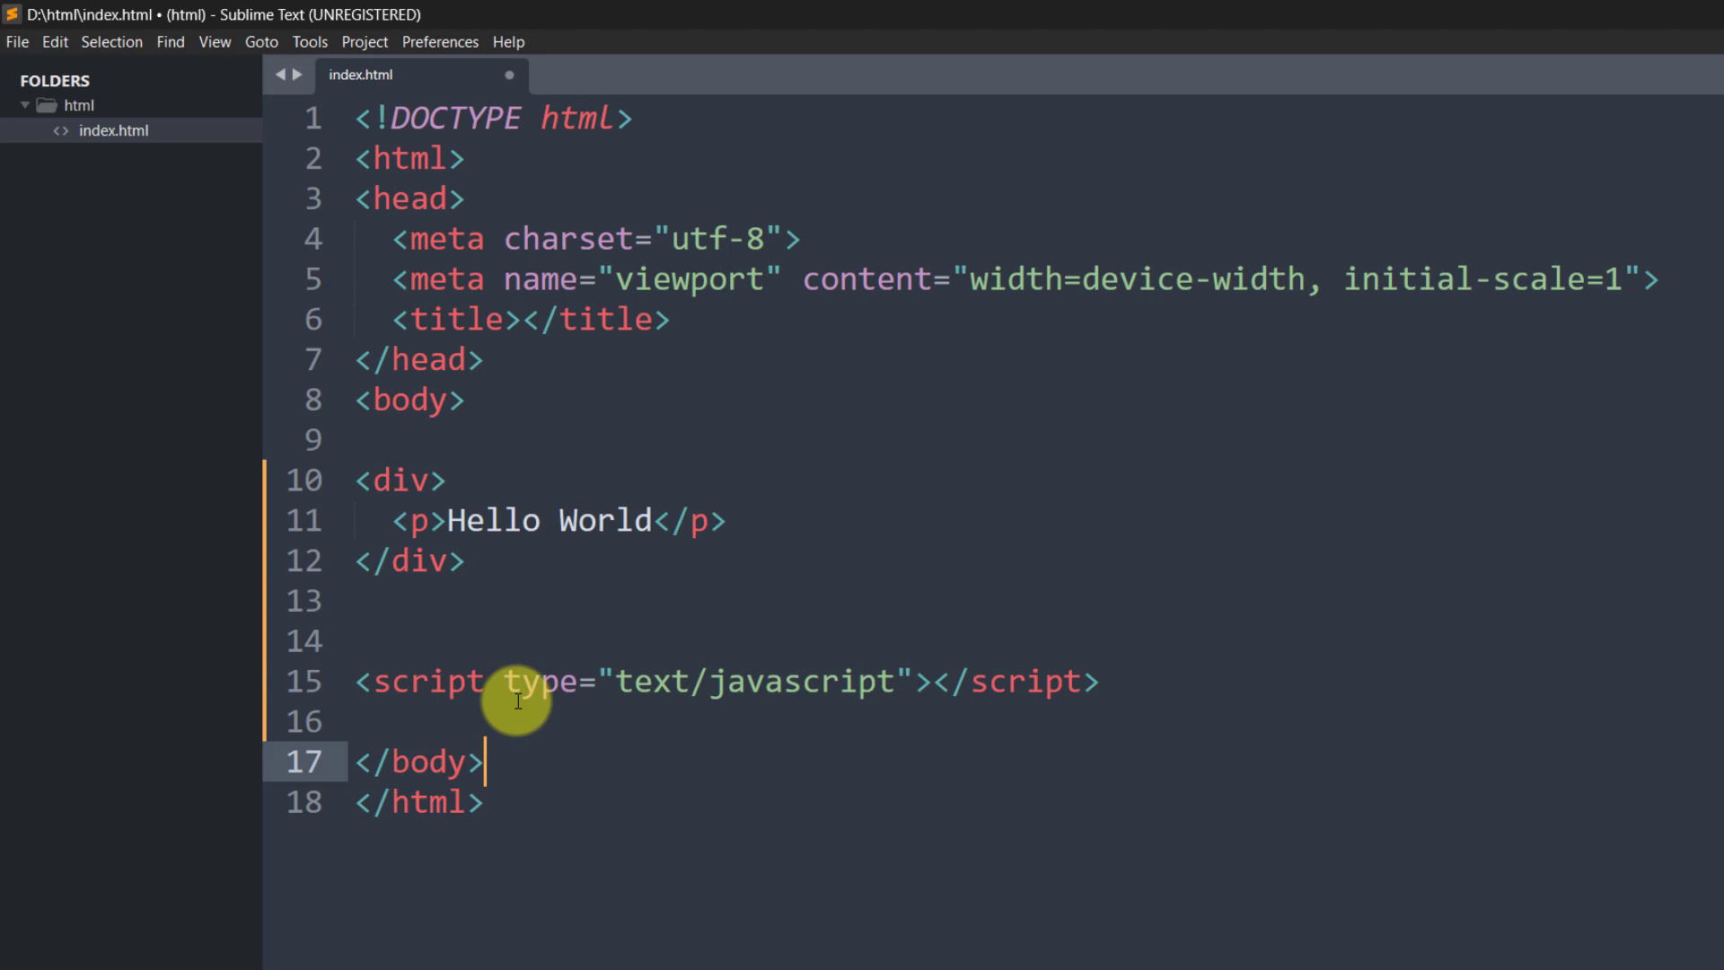
pyautogui.moveTo(356, 682); pyautogui.dragTo(931, 682)
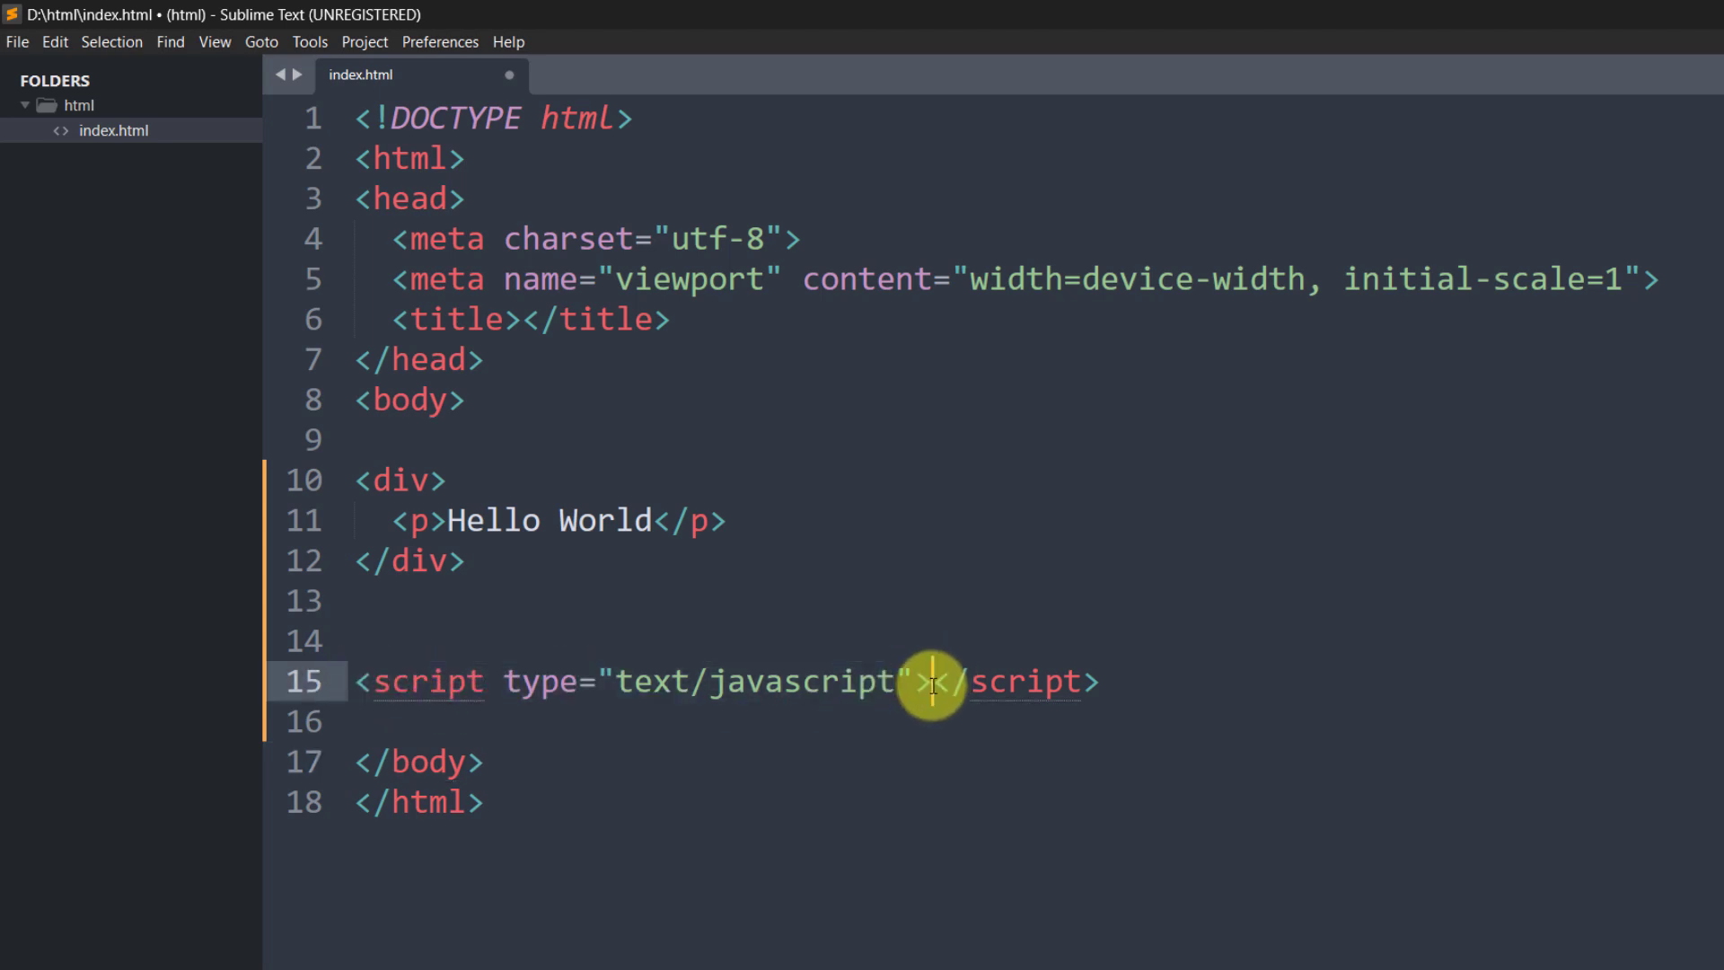
pyautogui.press('Return')
pyautogui.press('Return')
pyautogui.press('Return')
pyautogui.press('Return')
pyautogui.click(406, 763)
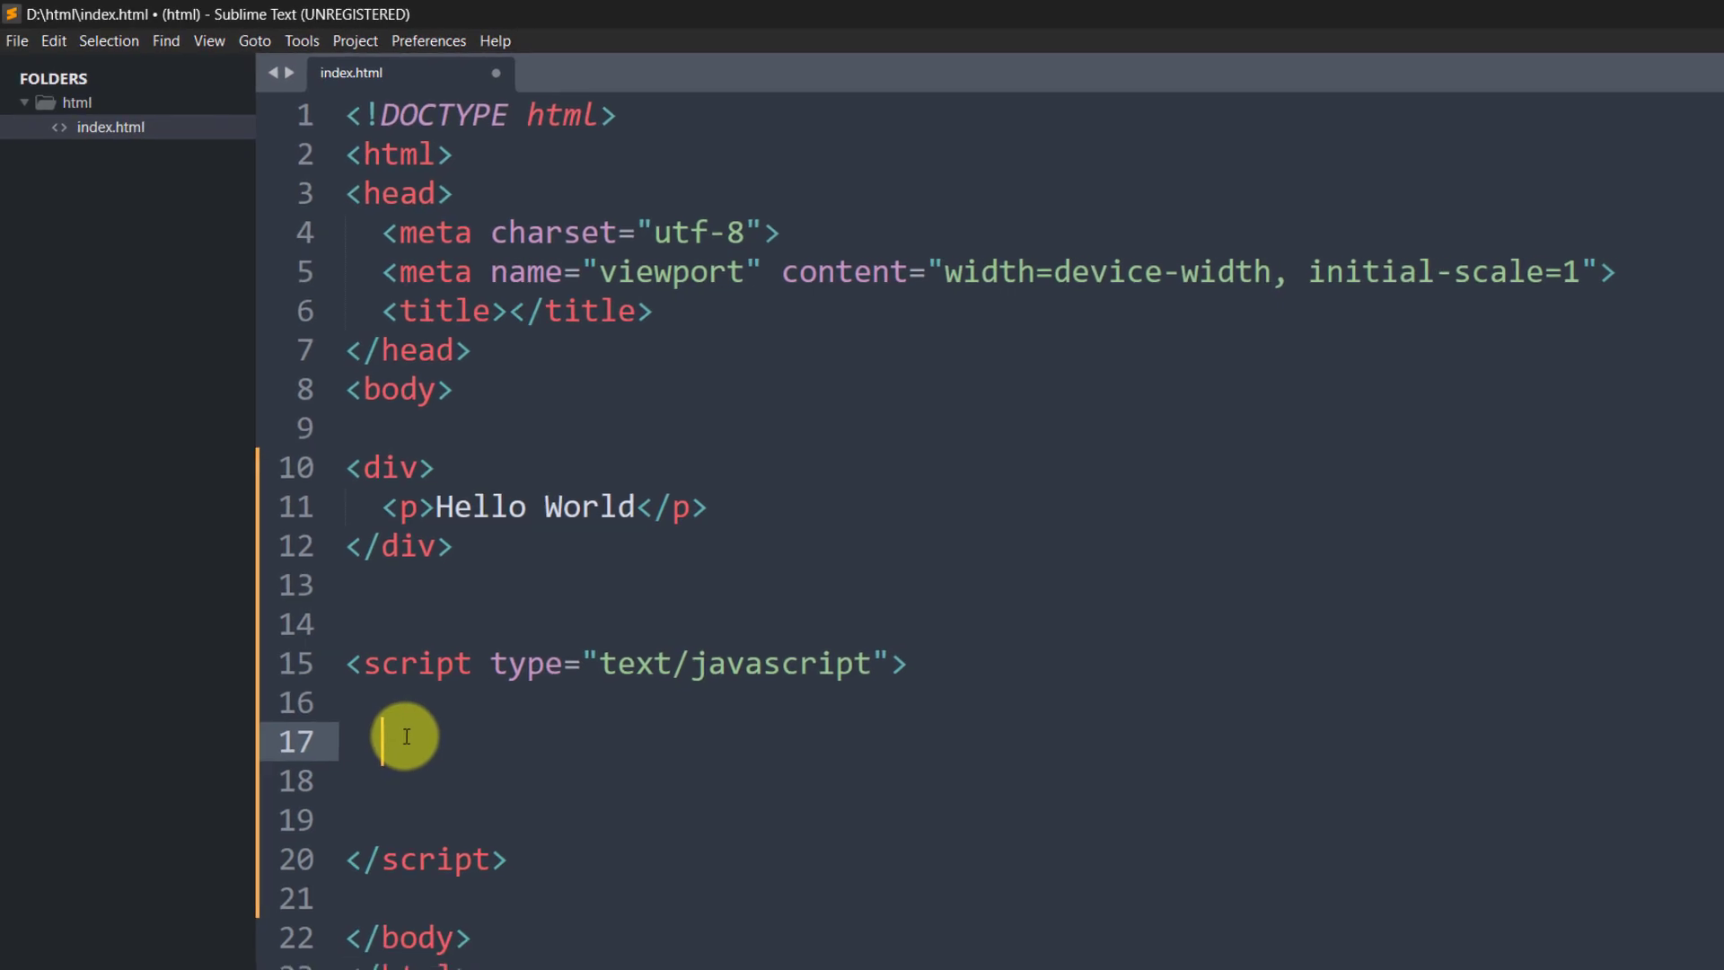
pyautogui.write('set')
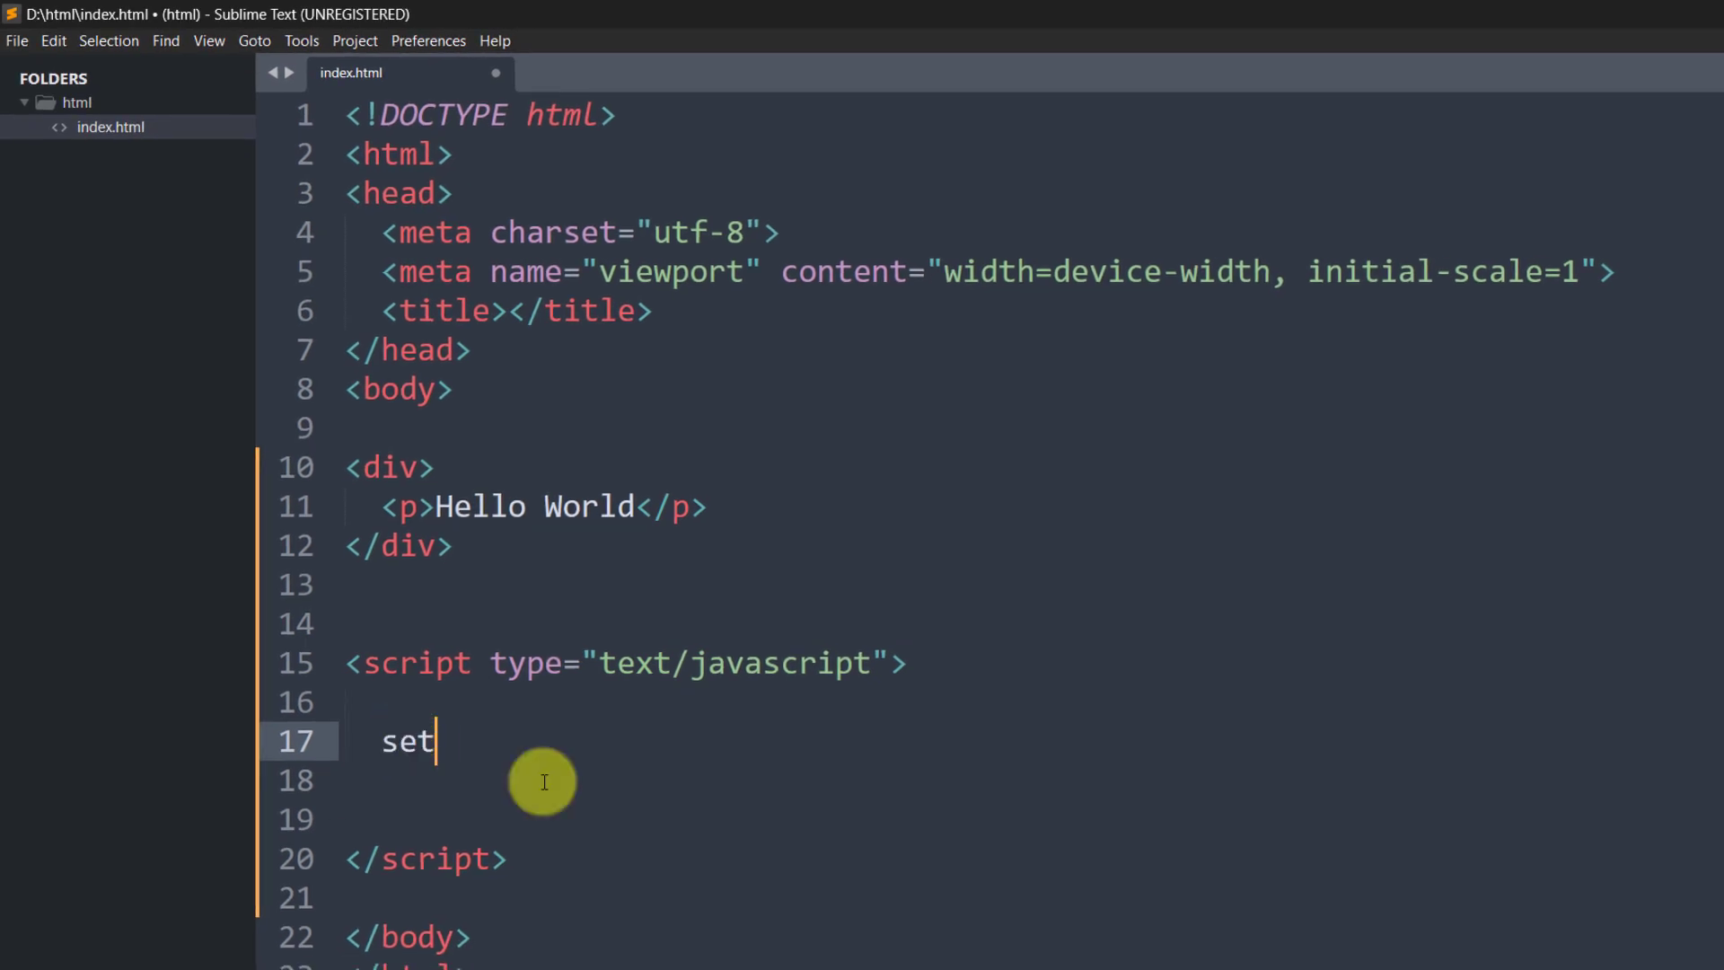
pyautogui.write('Timeou')
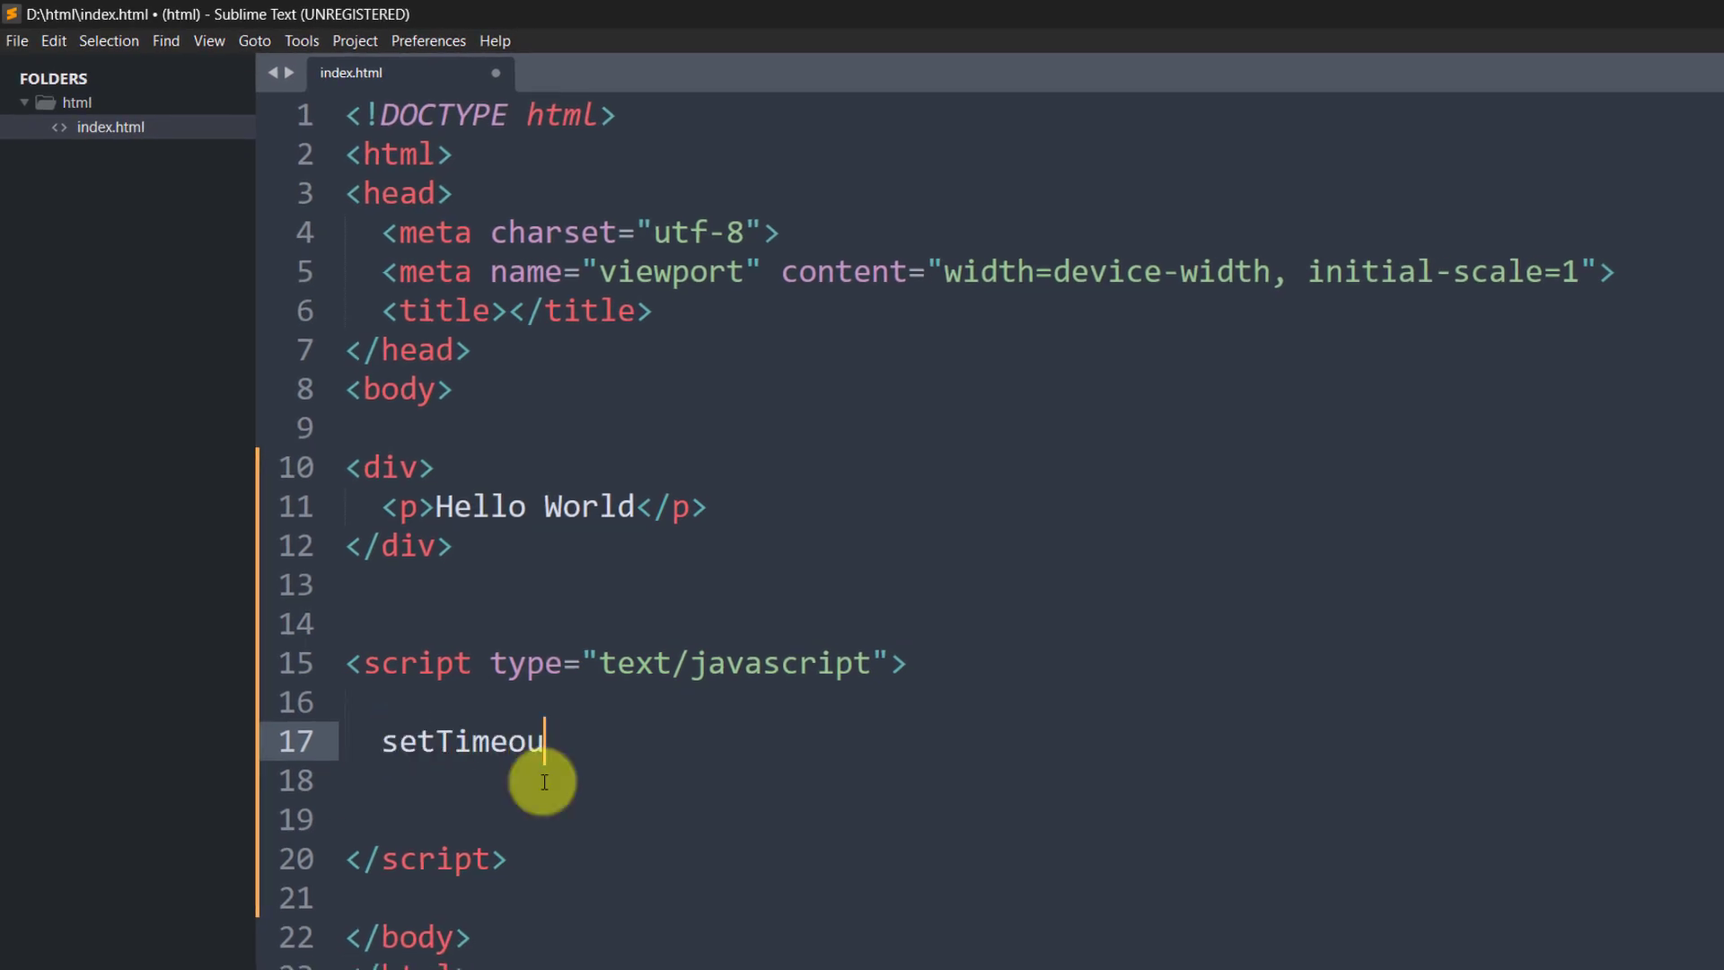
pyautogui.write('t(')
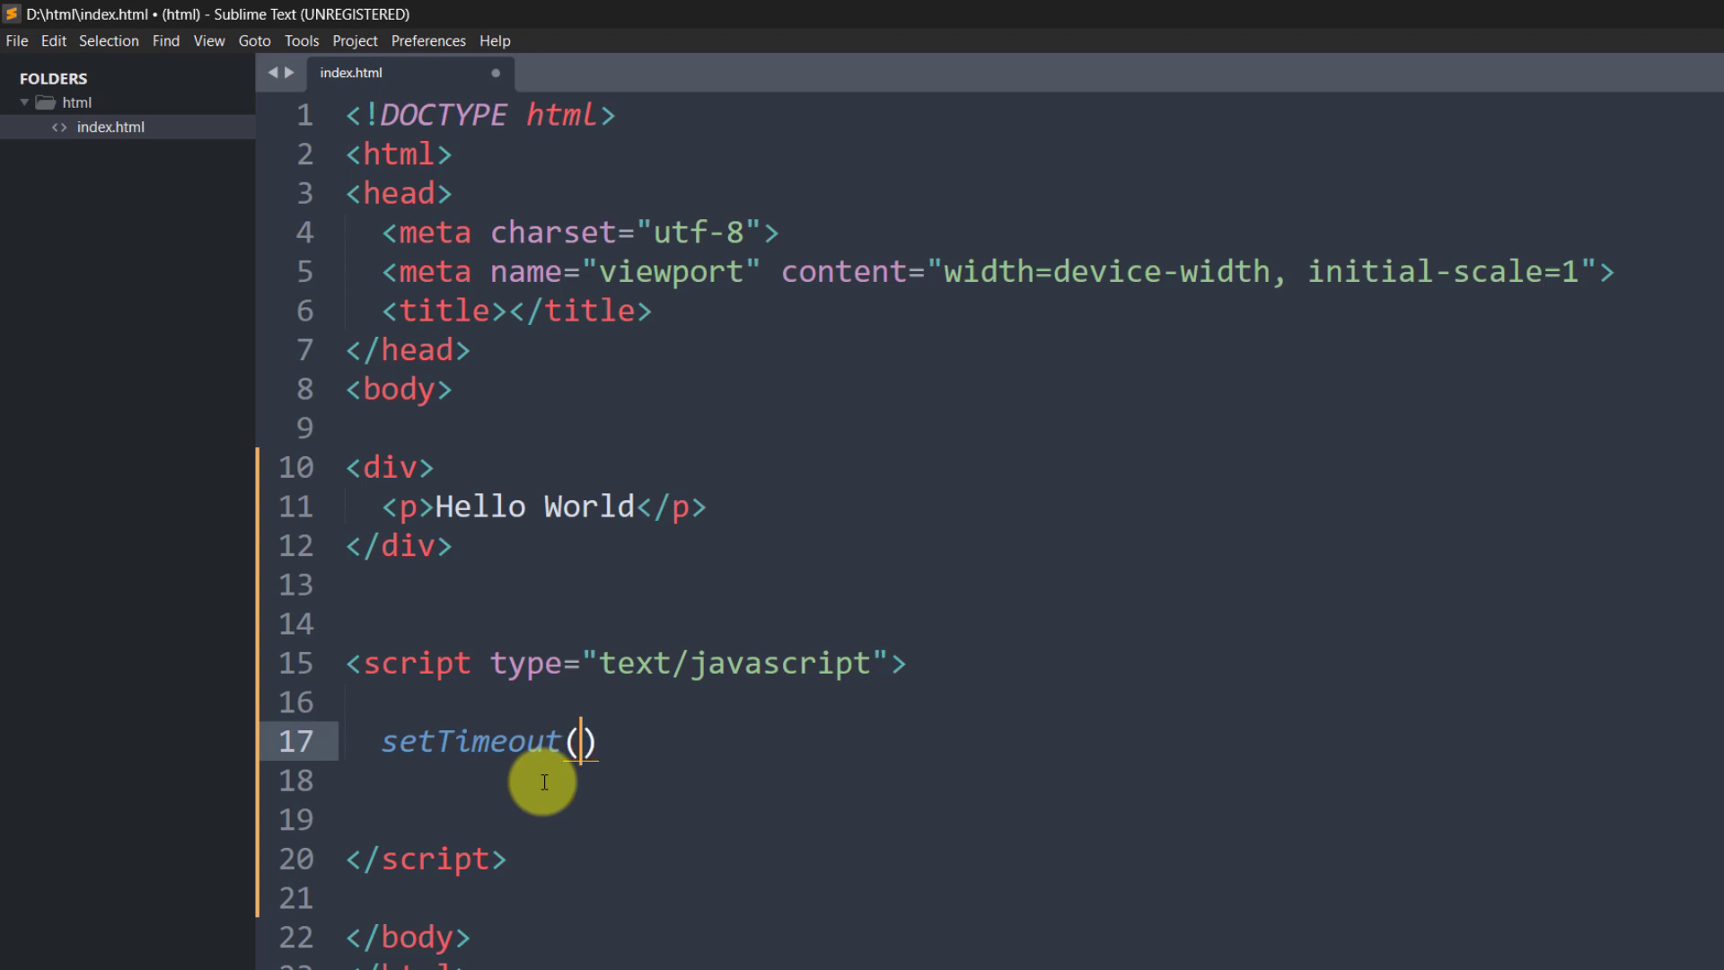
# Write setTimeout( ); across several lines with an empty ()=>{ } arrow function inside.
pyautogui.press('Return')
pyautogui.press('Return')
pyautogui.press('Return')
pyautogui.press('Return')
pyautogui.scroll(-1, 566, 808)
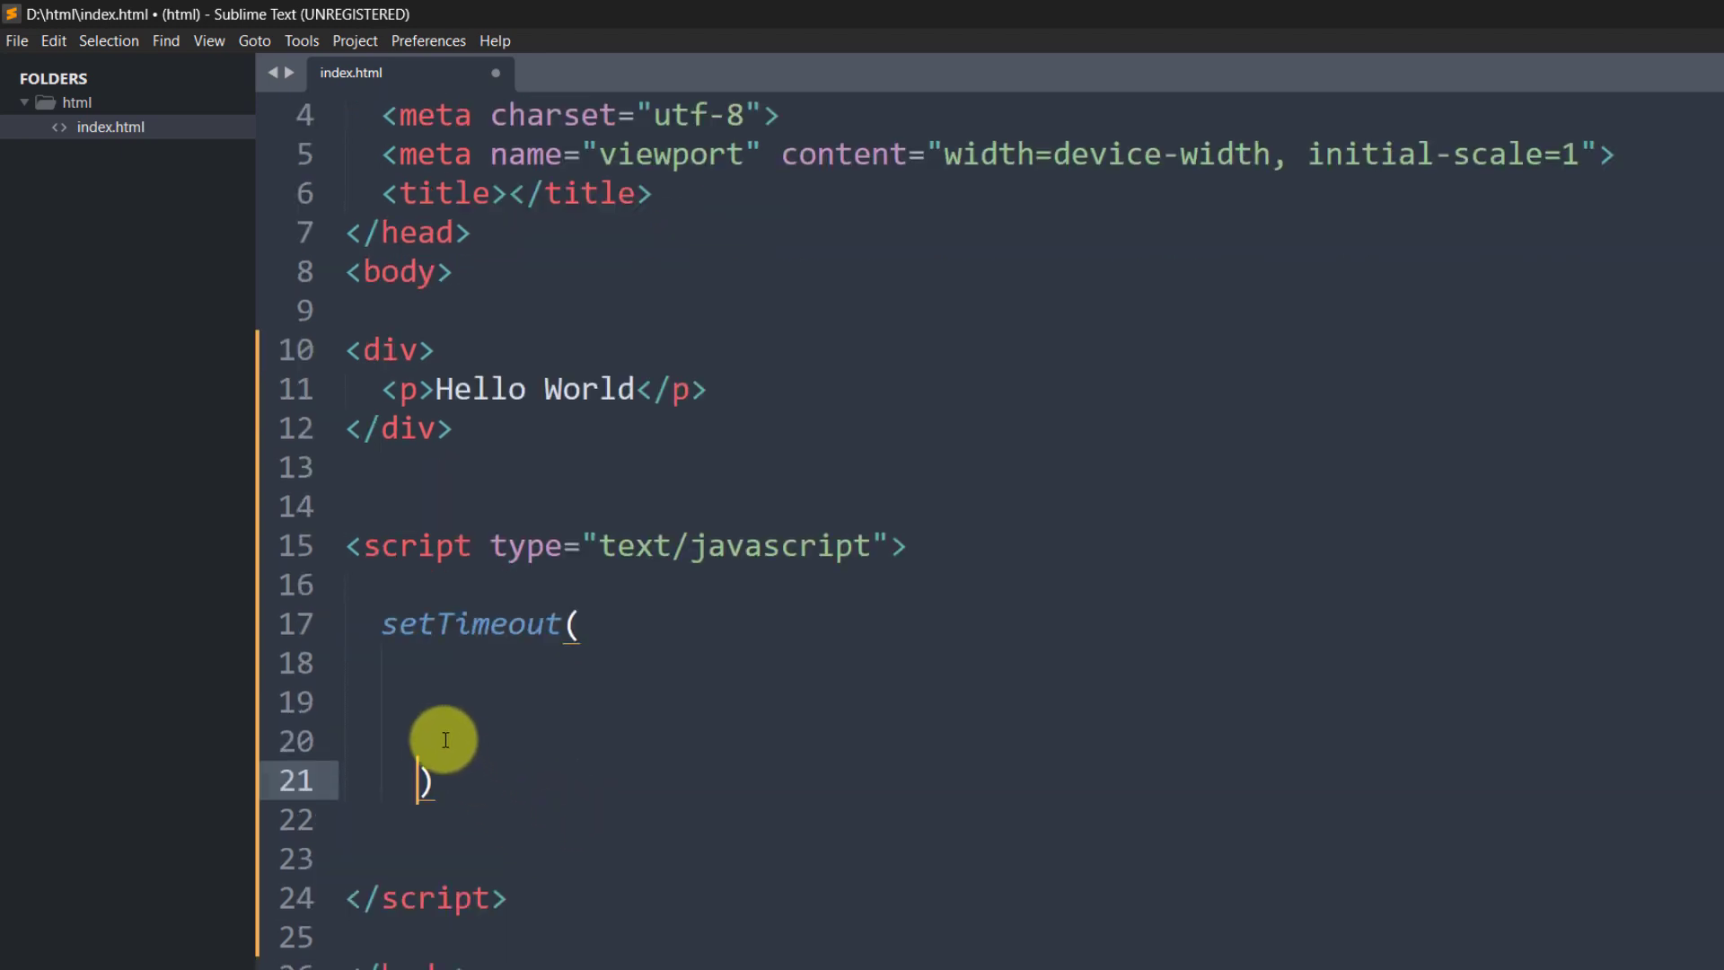
pyautogui.click(438, 781)
pyautogui.write(';')
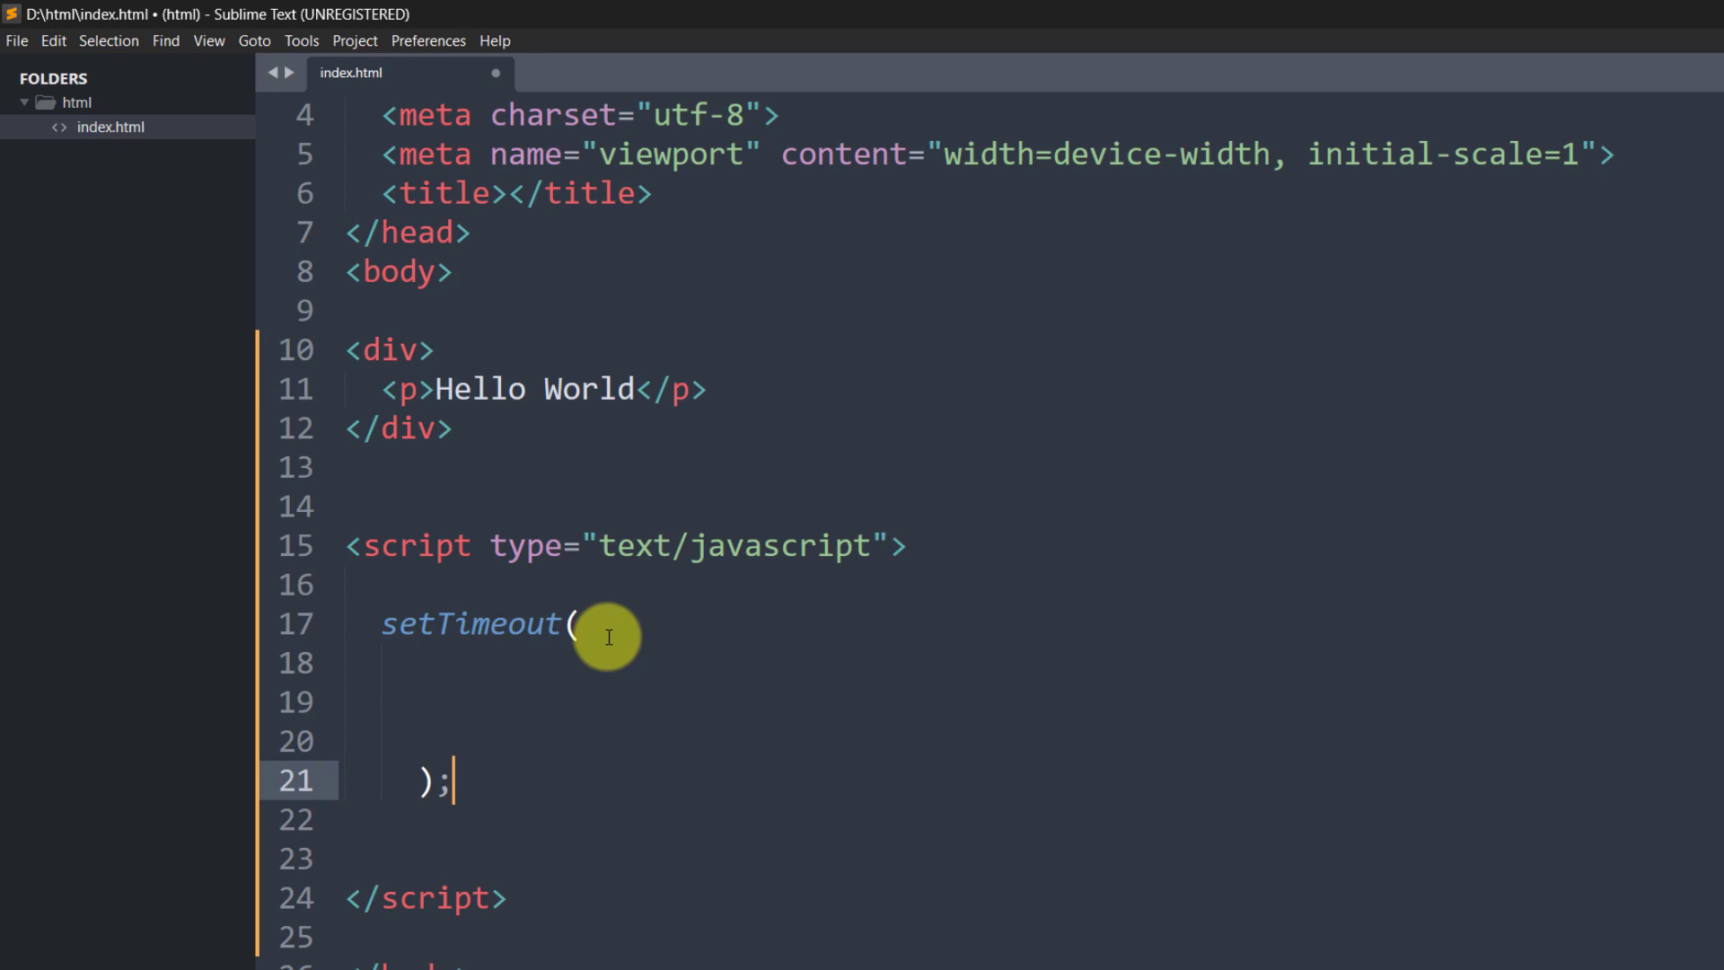
pyautogui.click(608, 628)
pyautogui.write('()=>')
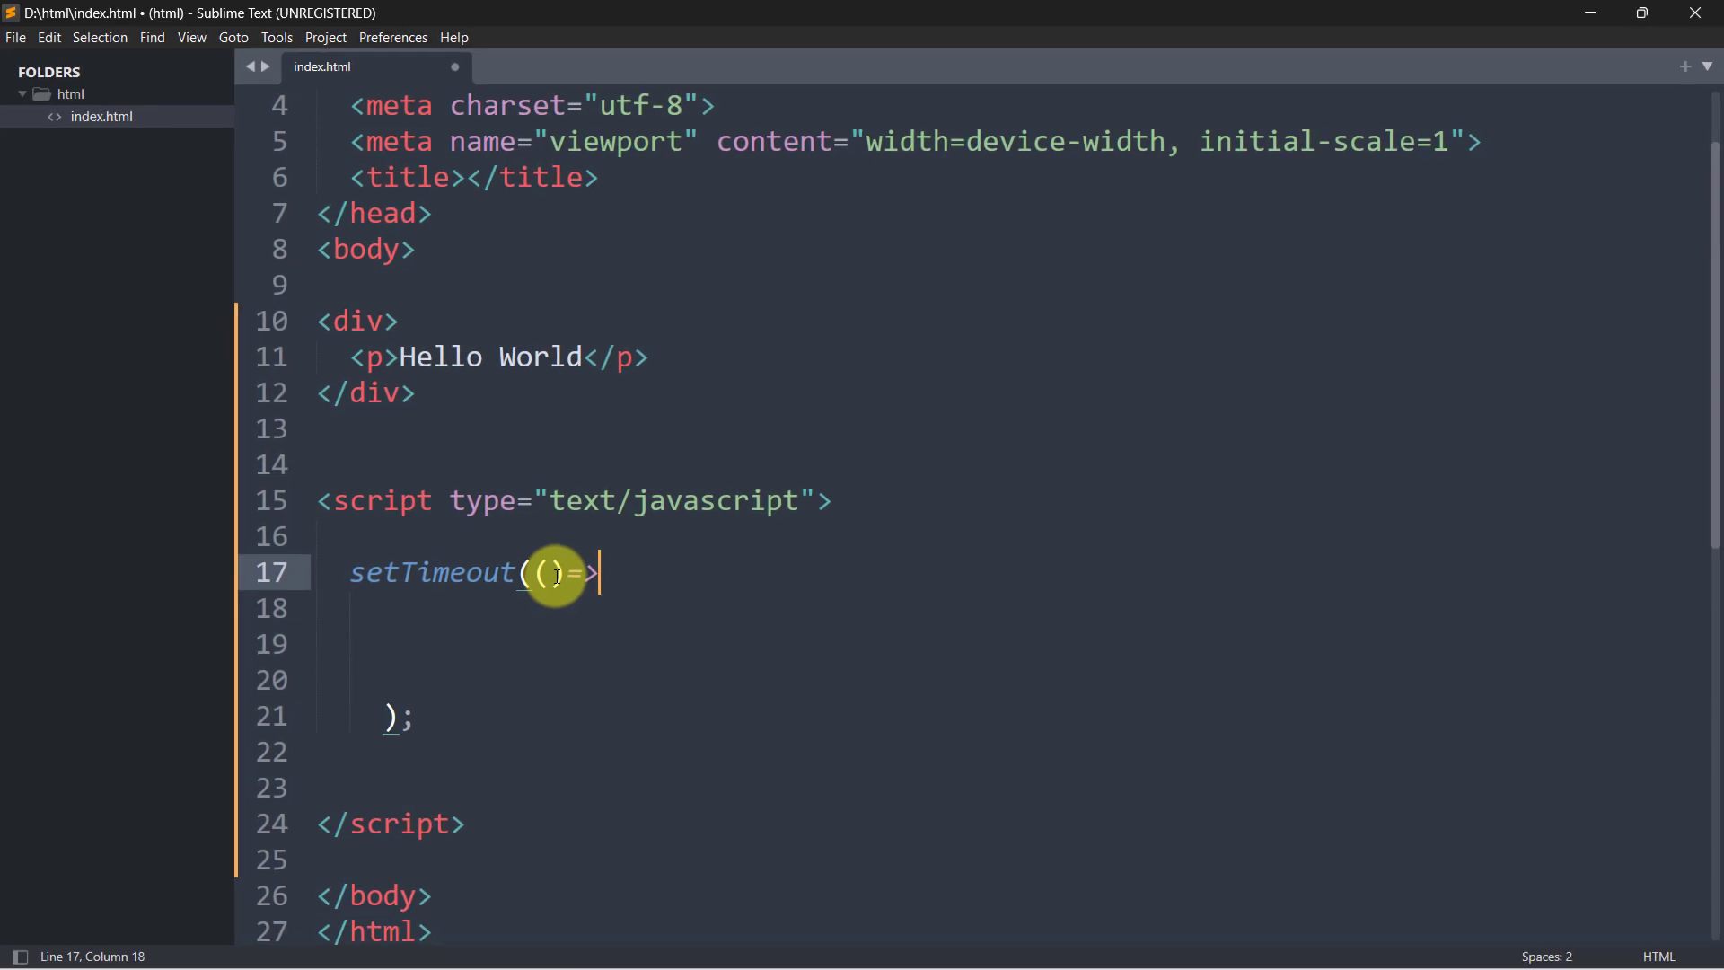
pyautogui.press('Return')
pyautogui.press('Return')
pyautogui.press('Return')
pyautogui.press('Return')
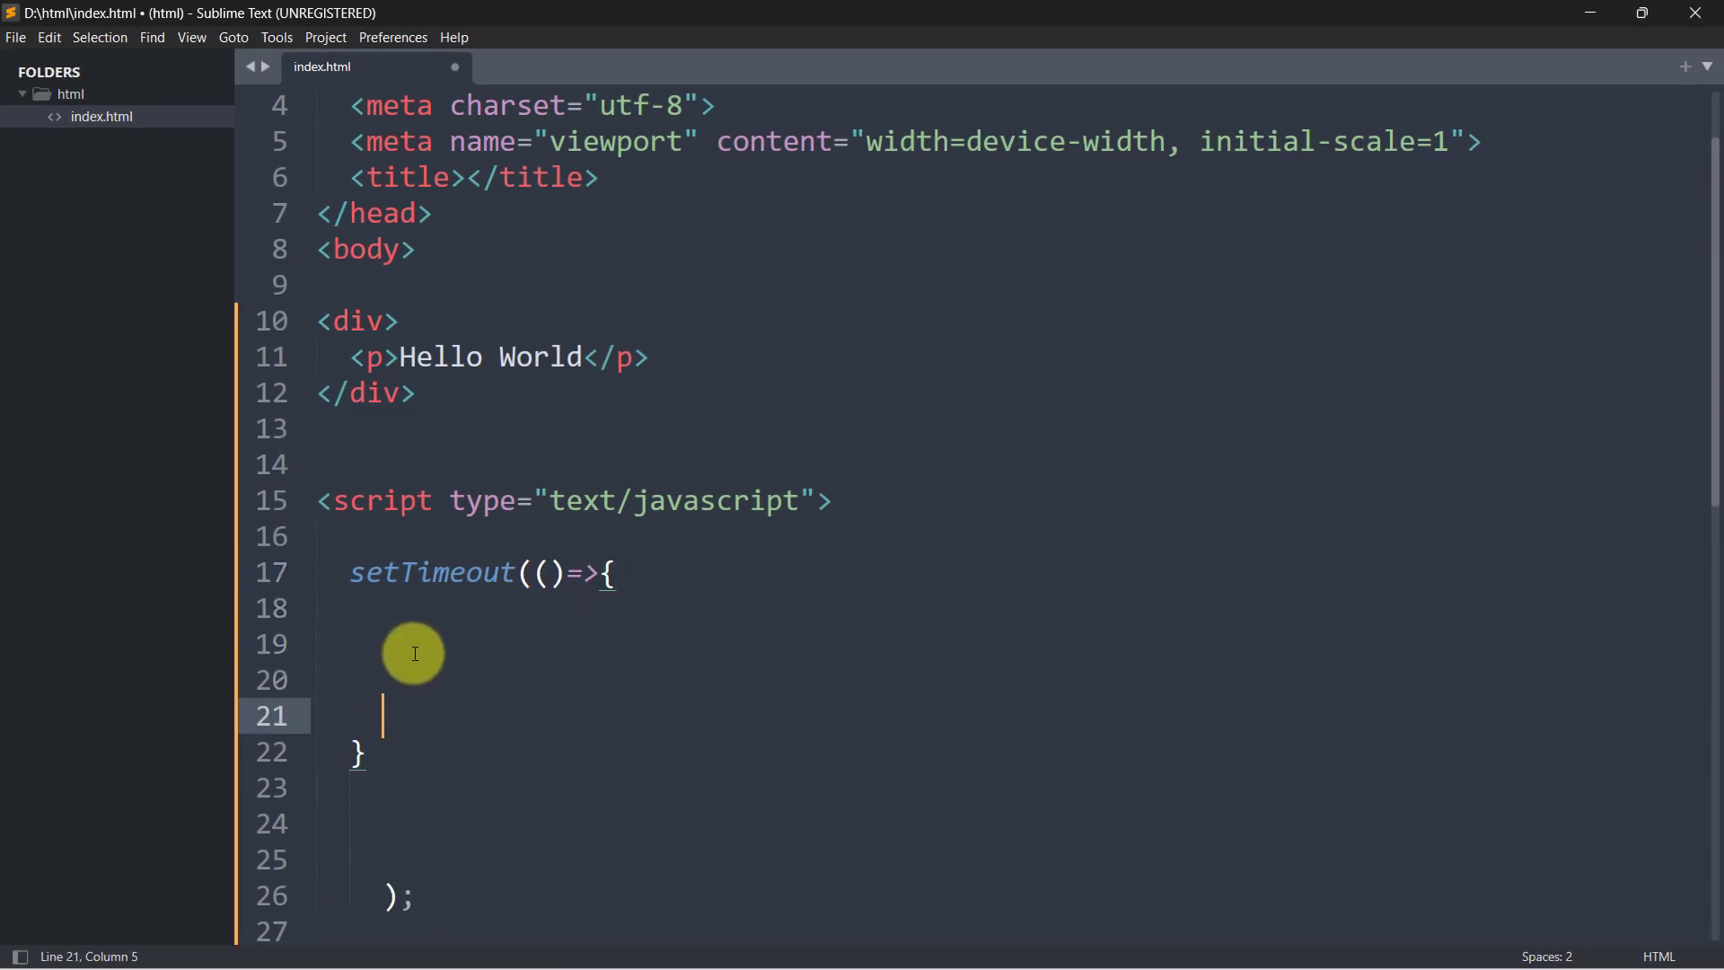
pyautogui.moveTo(351, 573); pyautogui.dragTo(518, 572)
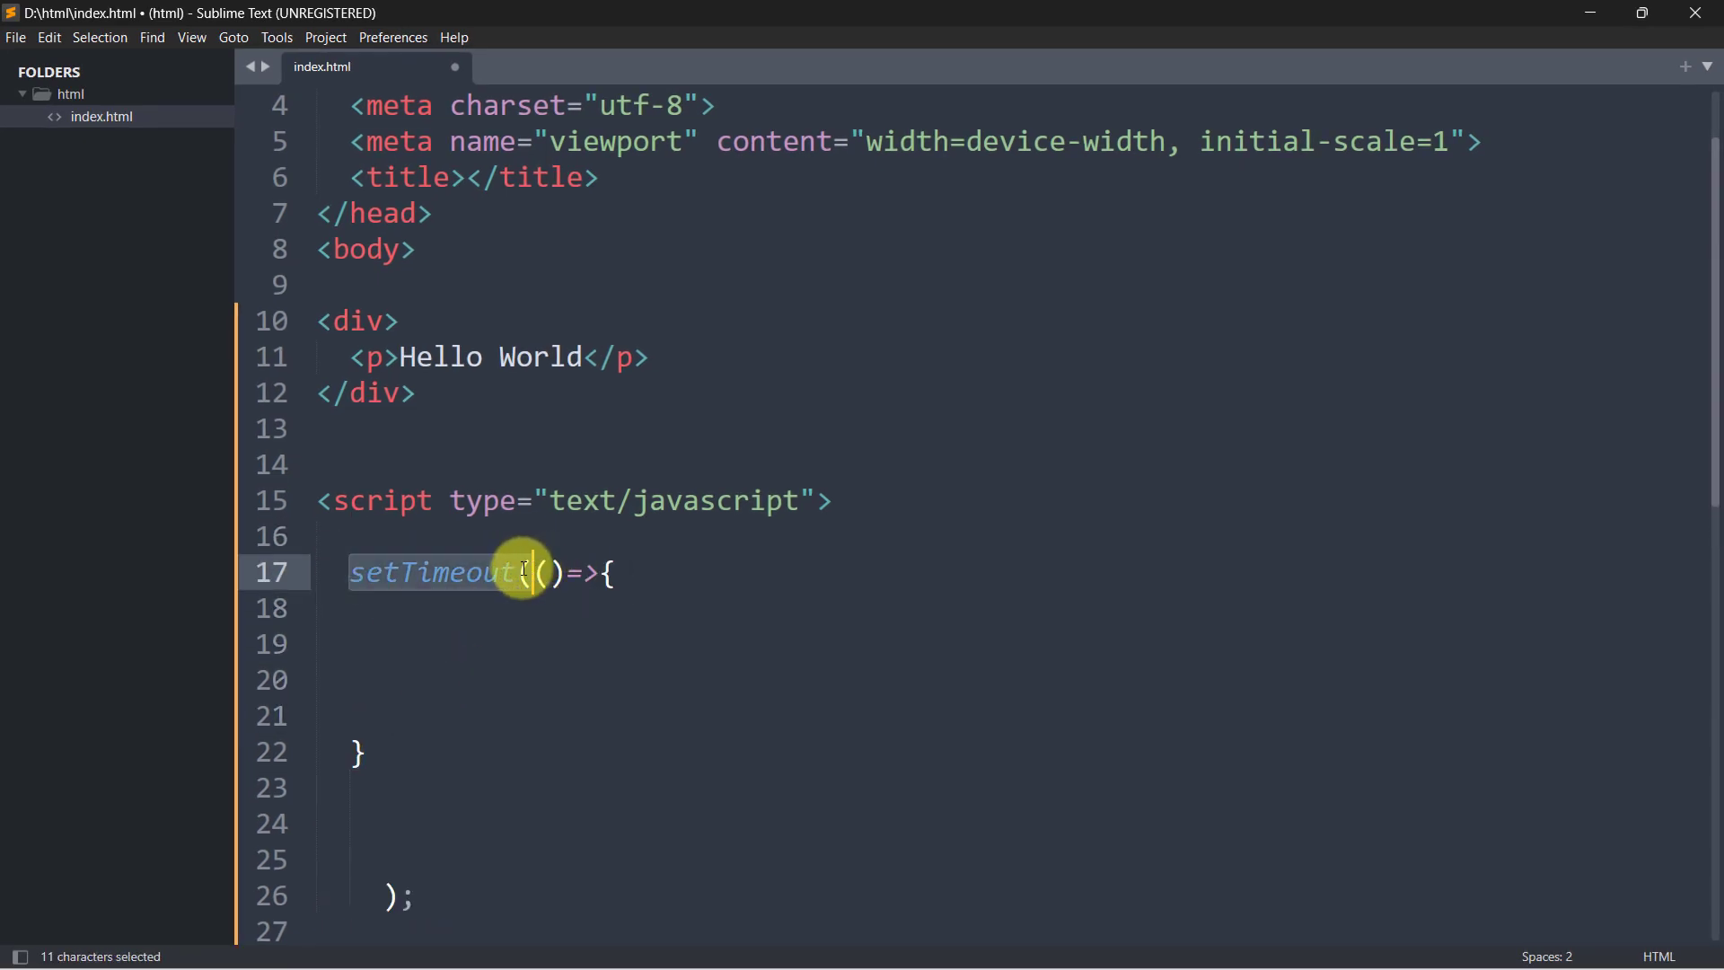
# Begin the const sometext declaration inside the arrow function body.
pyautogui.click(415, 644)
pyautogui.moveTo(660, 357); pyautogui.dragTo(334, 356)
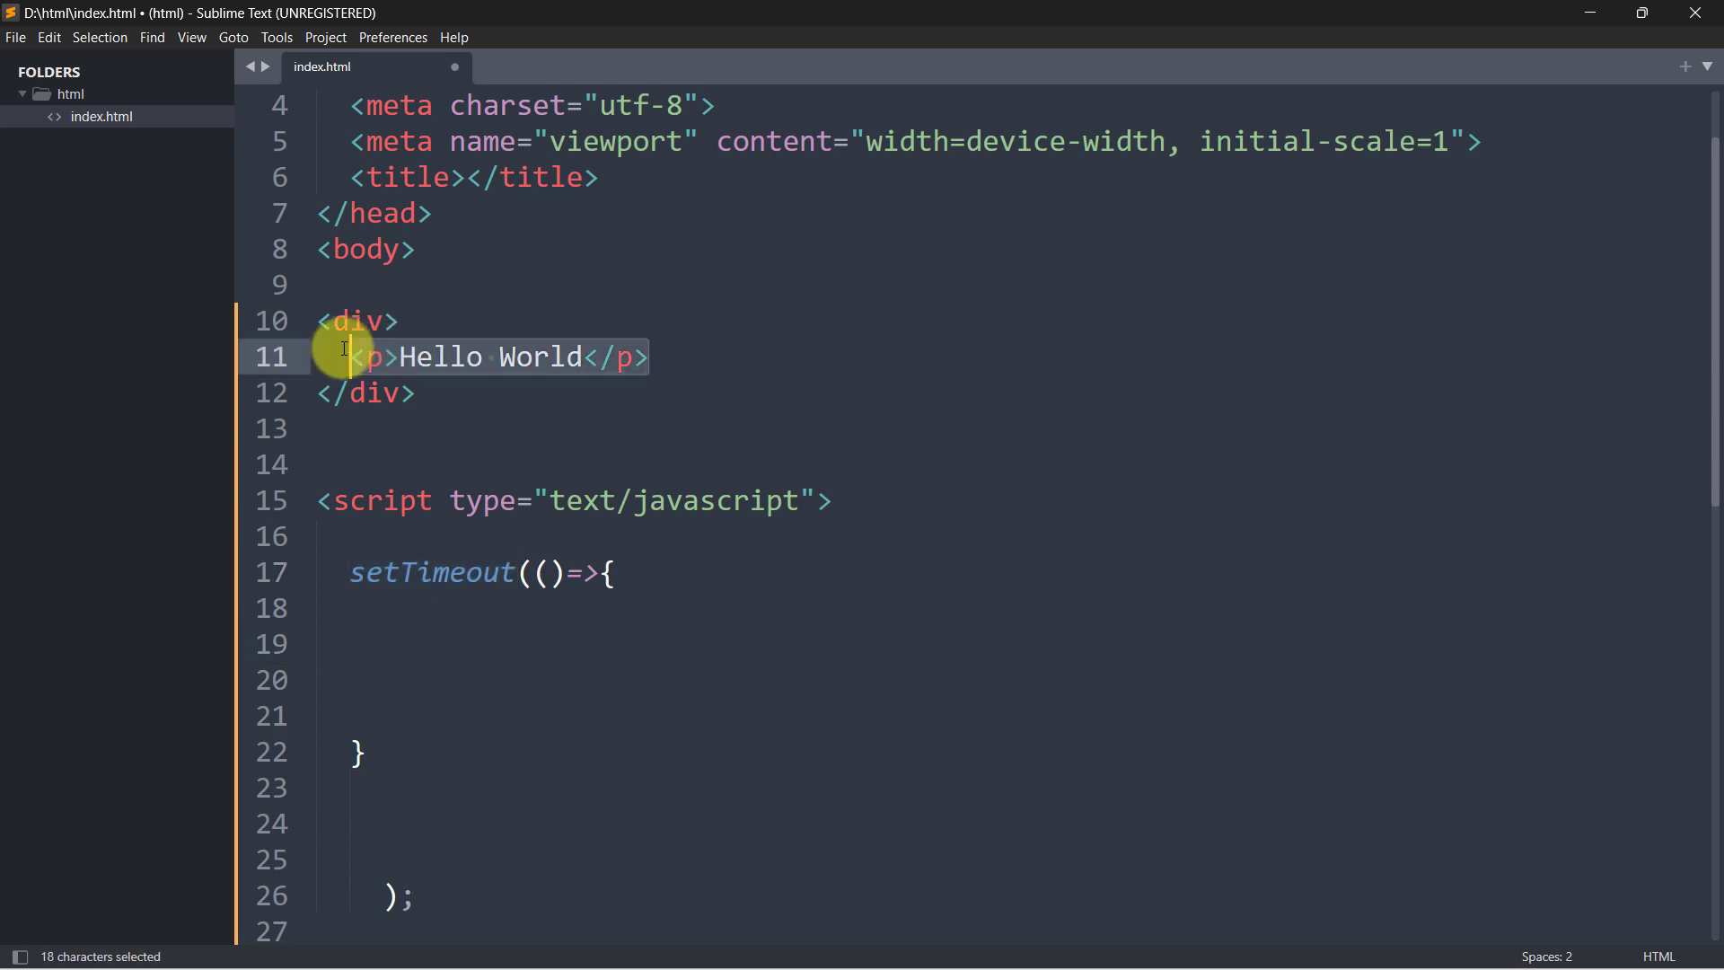
pyautogui.click(424, 645)
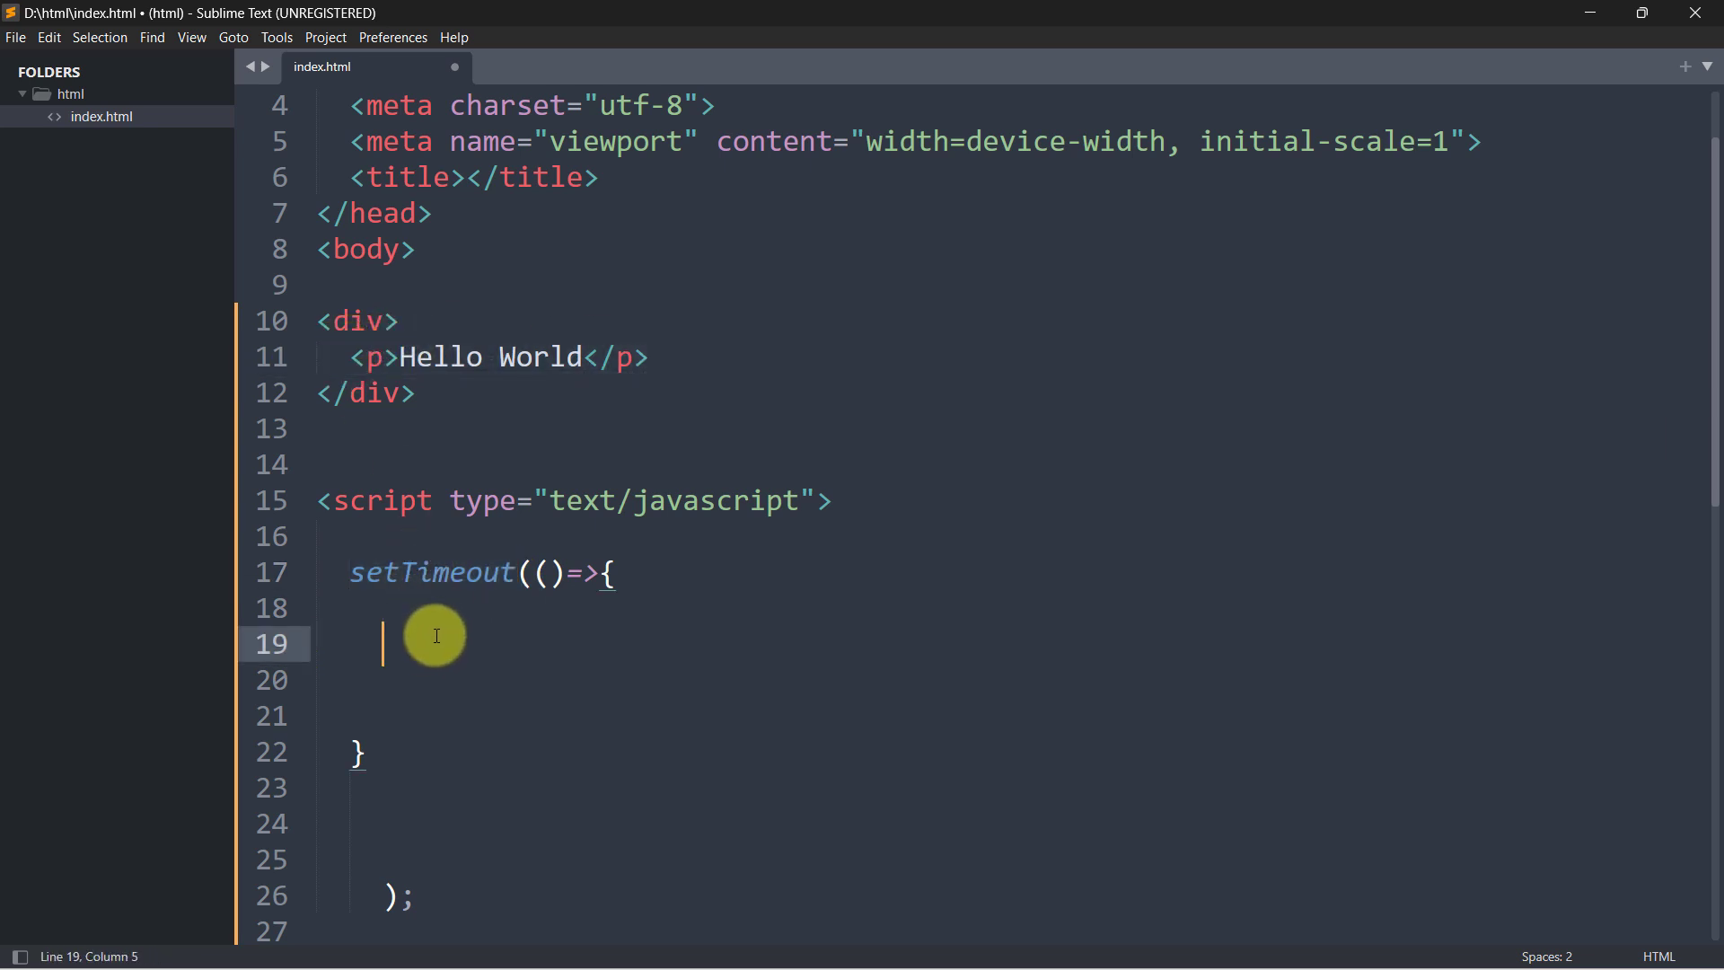
pyautogui.write('cons')
pyautogui.write('t')
pyautogui.press('BackSpace')
pyautogui.press('BackSpace')
pyautogui.write('const ')
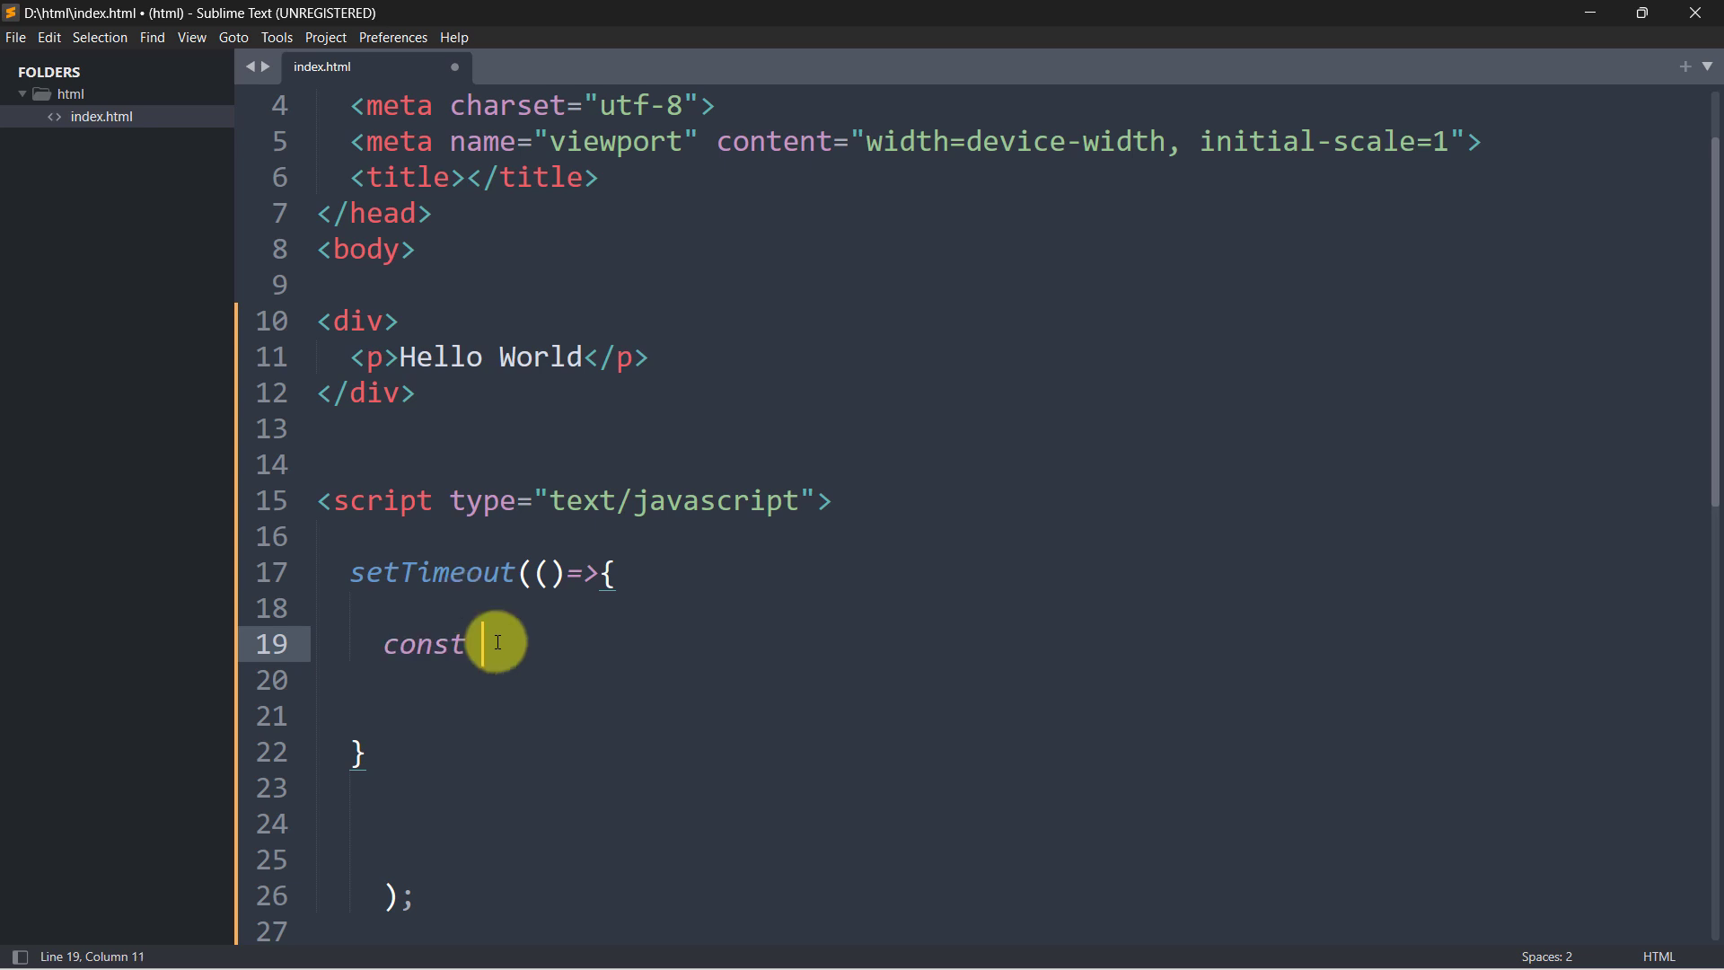
pyautogui.write('sometext=')
pyautogui.write('doc')
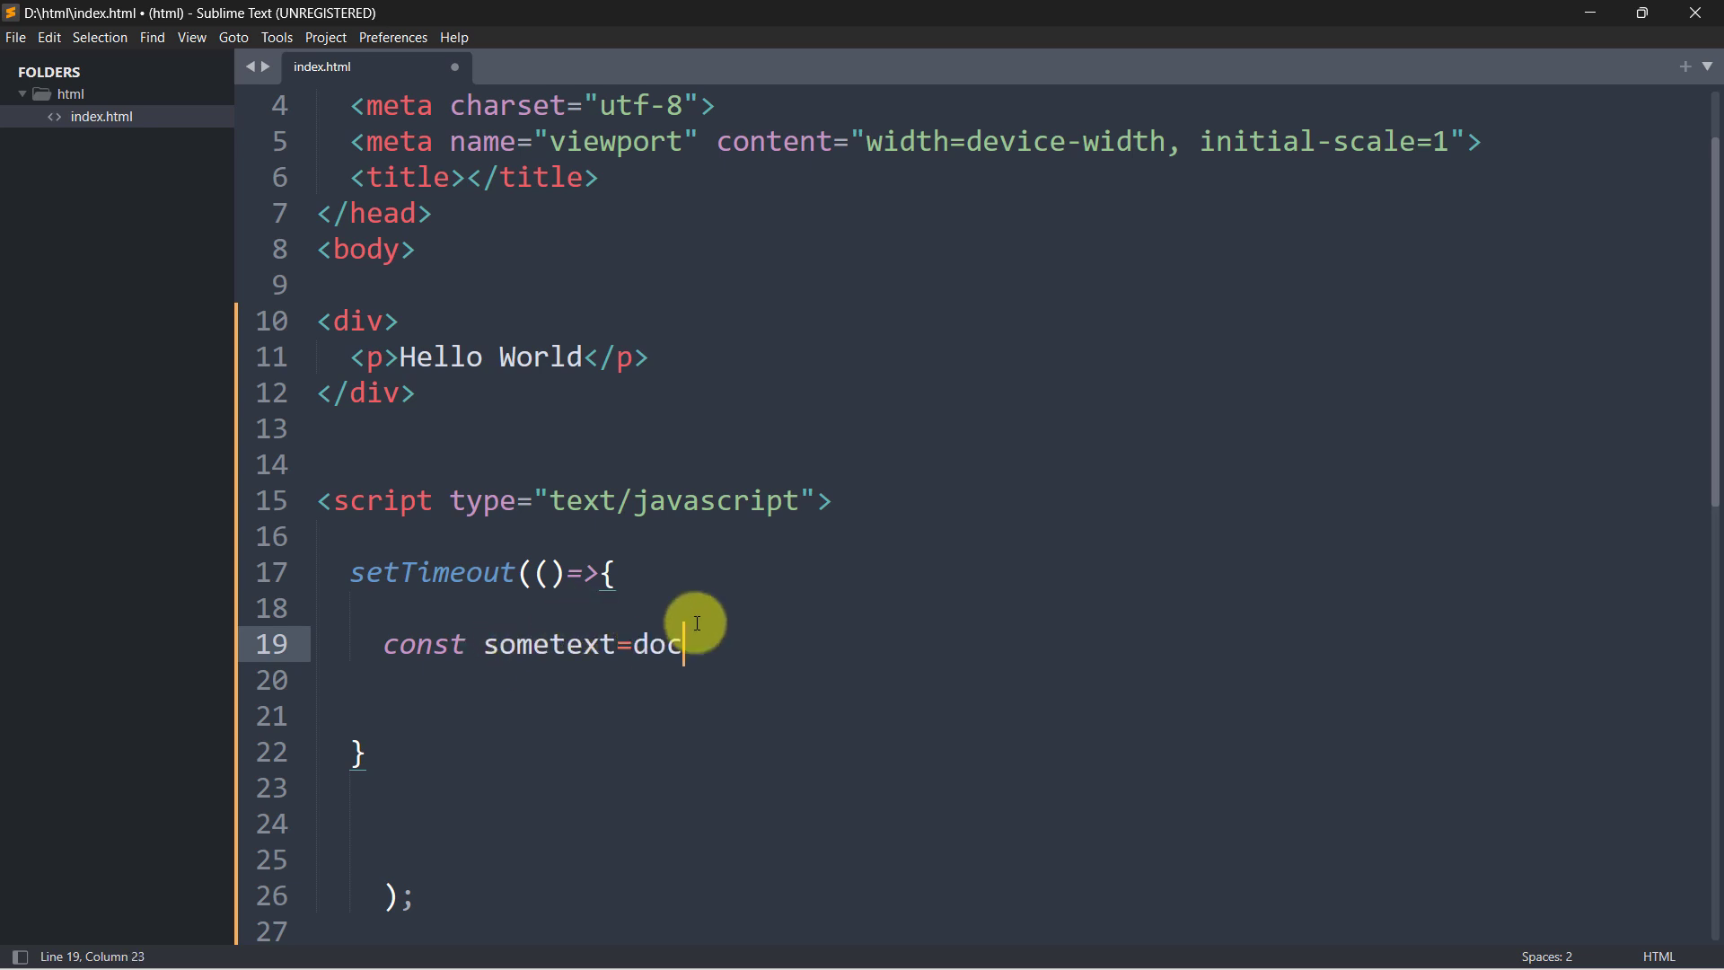
pyautogui.write('ument.getE')
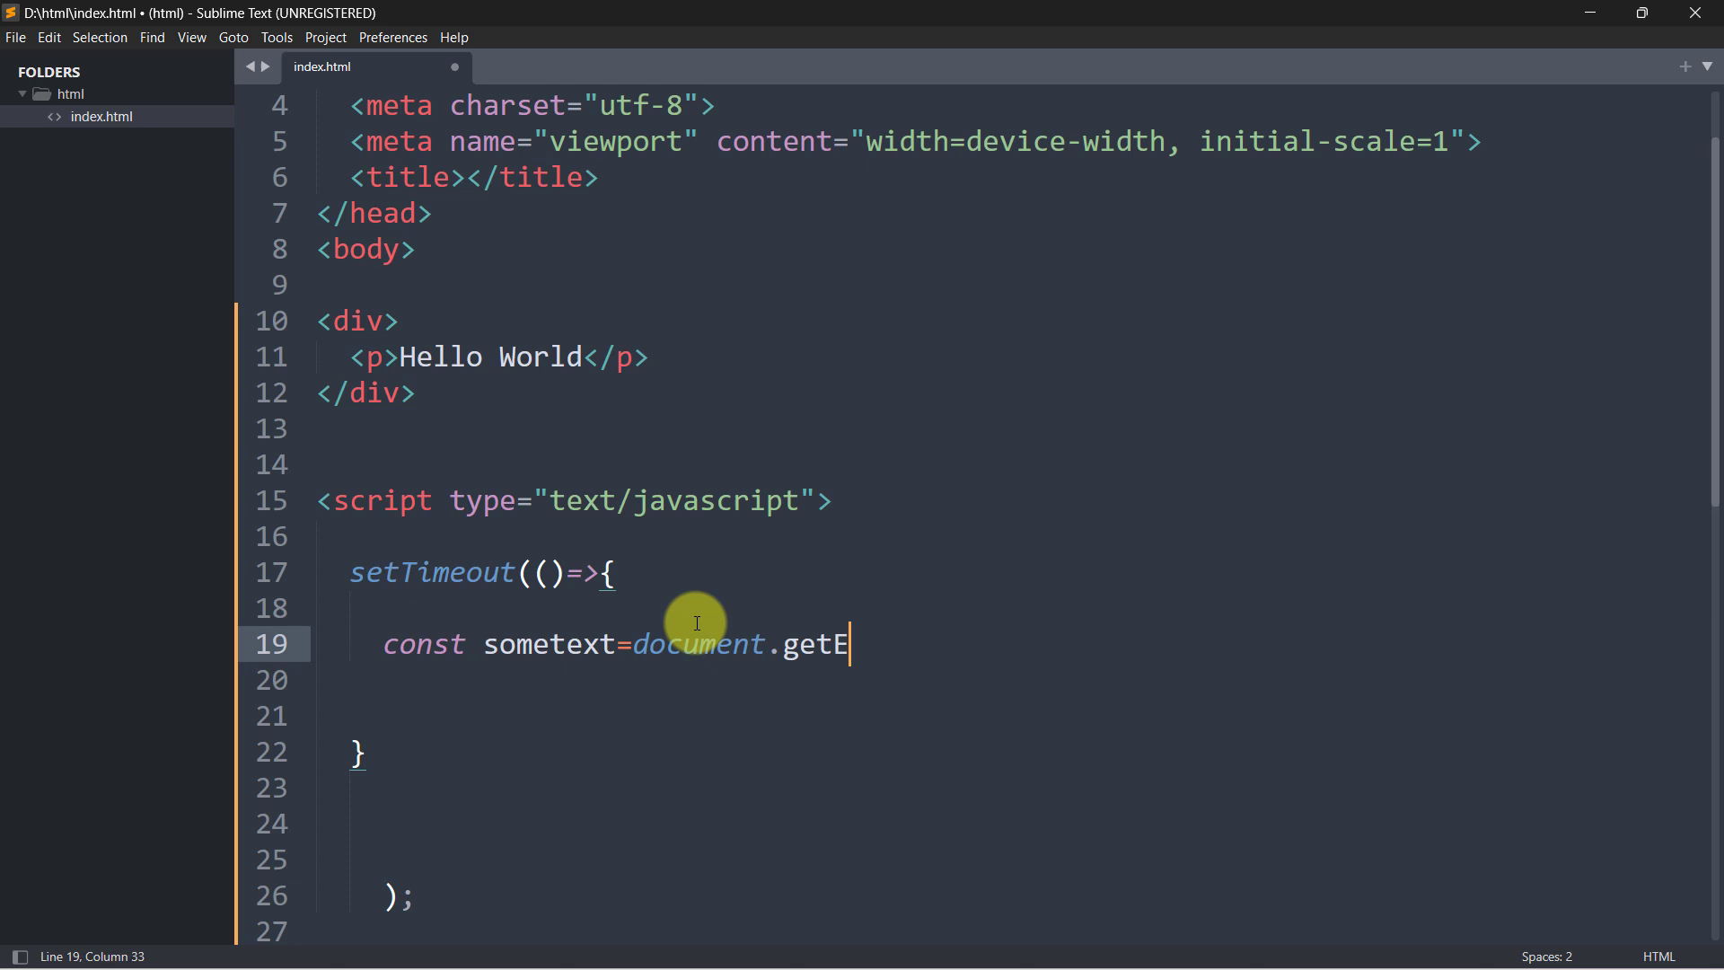
pyautogui.write('lementB')
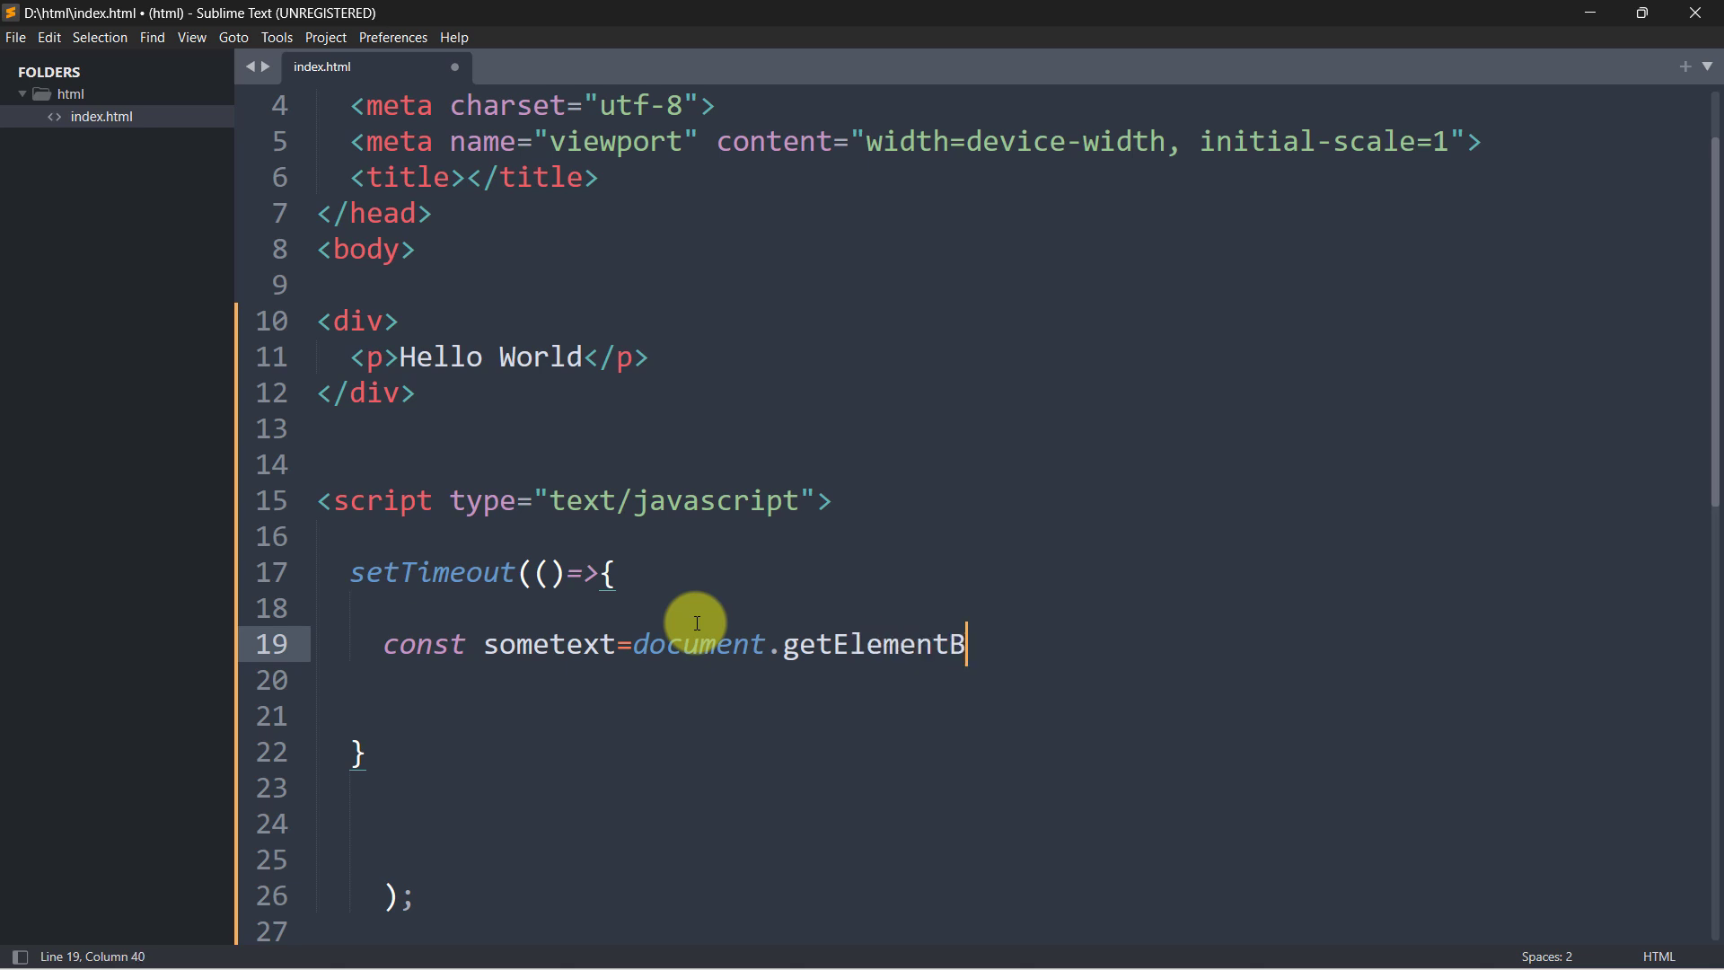
pyautogui.write('yId')
pyautogui.write('(')
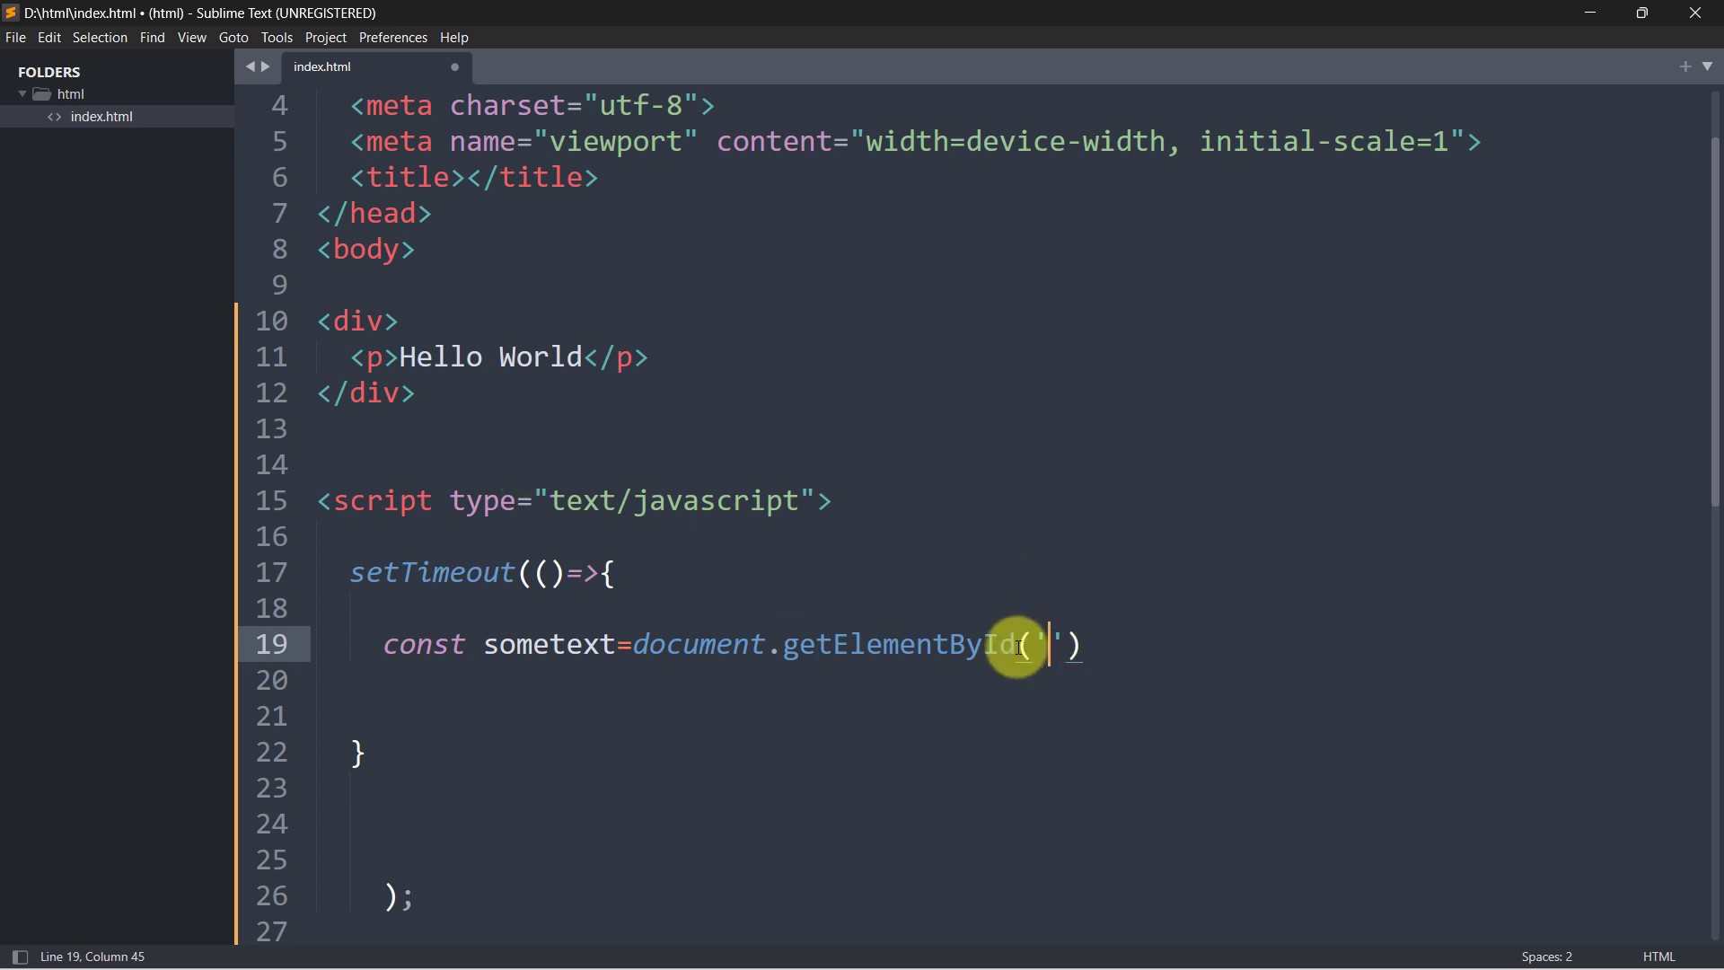
# Add id="msg" to the div, complete getElementById('msg');, and save index.html.
pyautogui.click(383, 320)
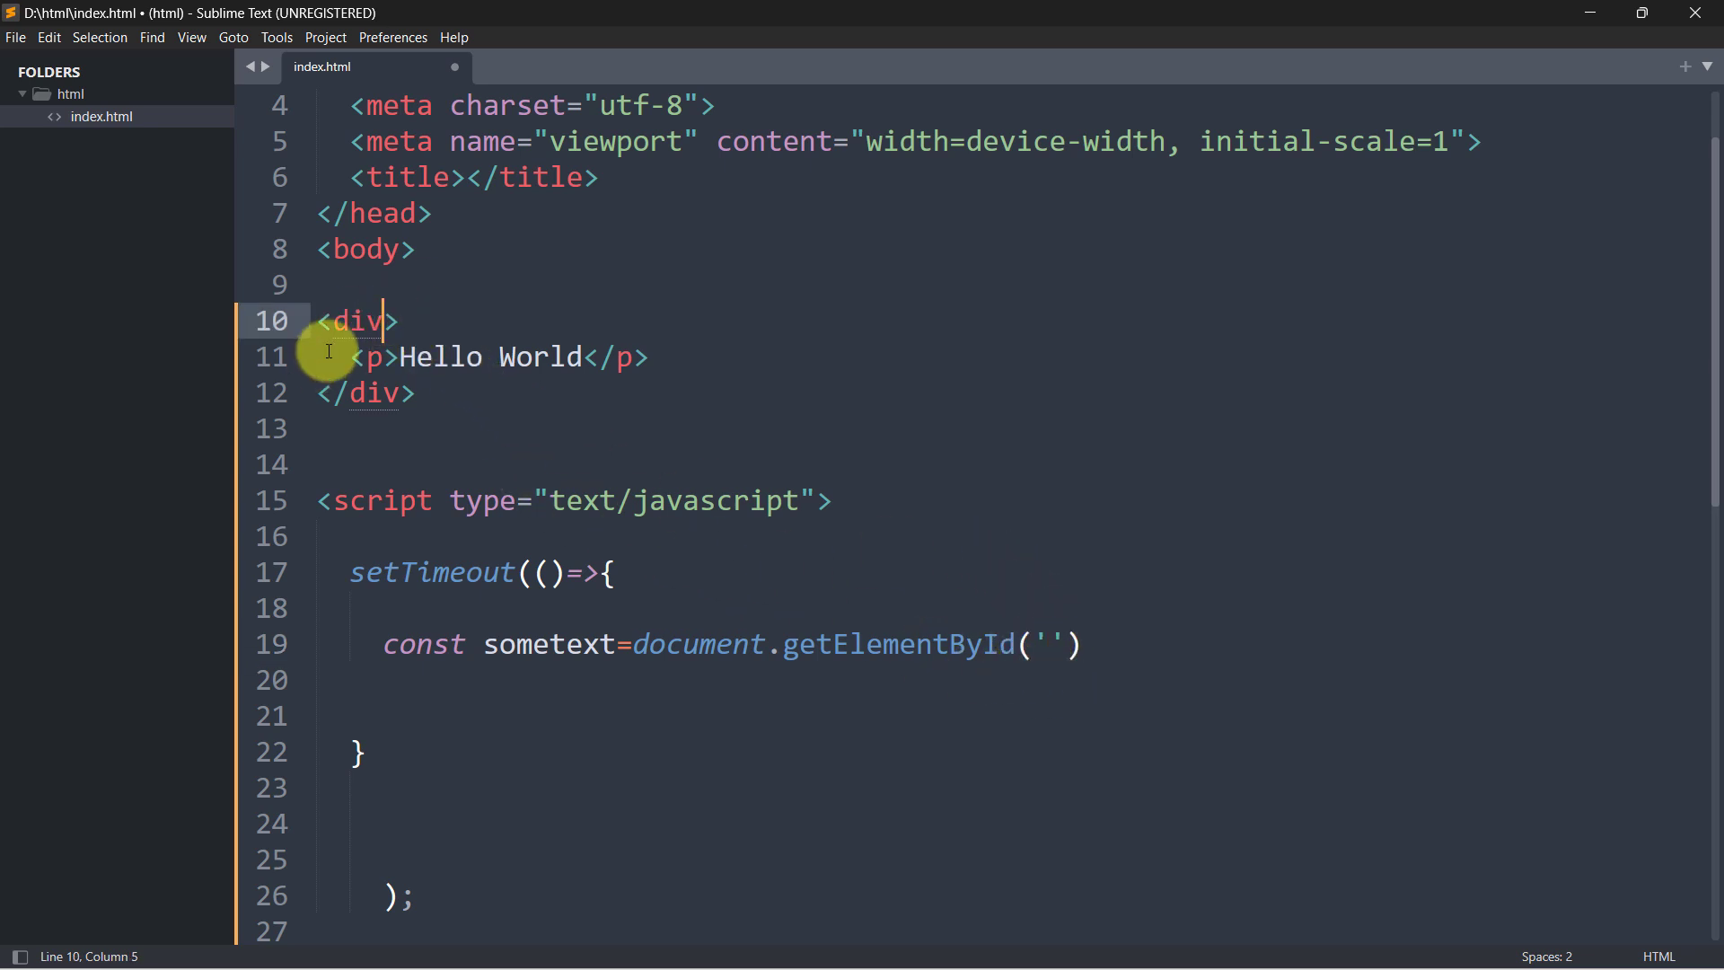
pyautogui.write('i')
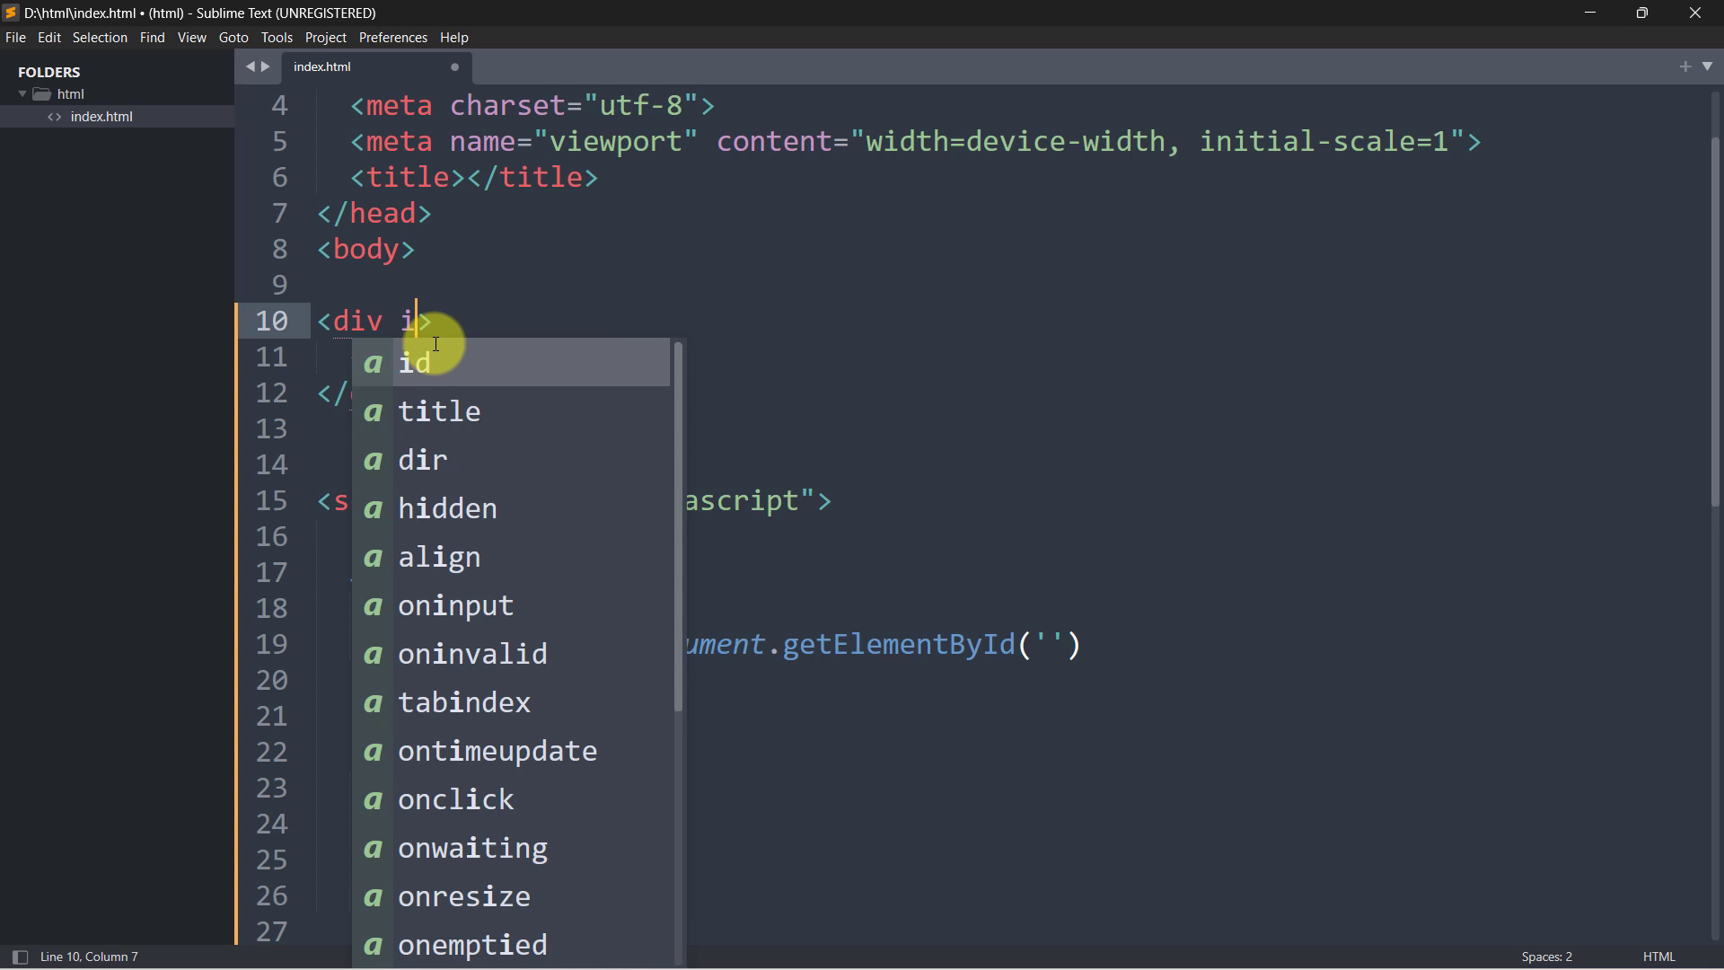
pyautogui.write('d')
pyautogui.press('Tab')
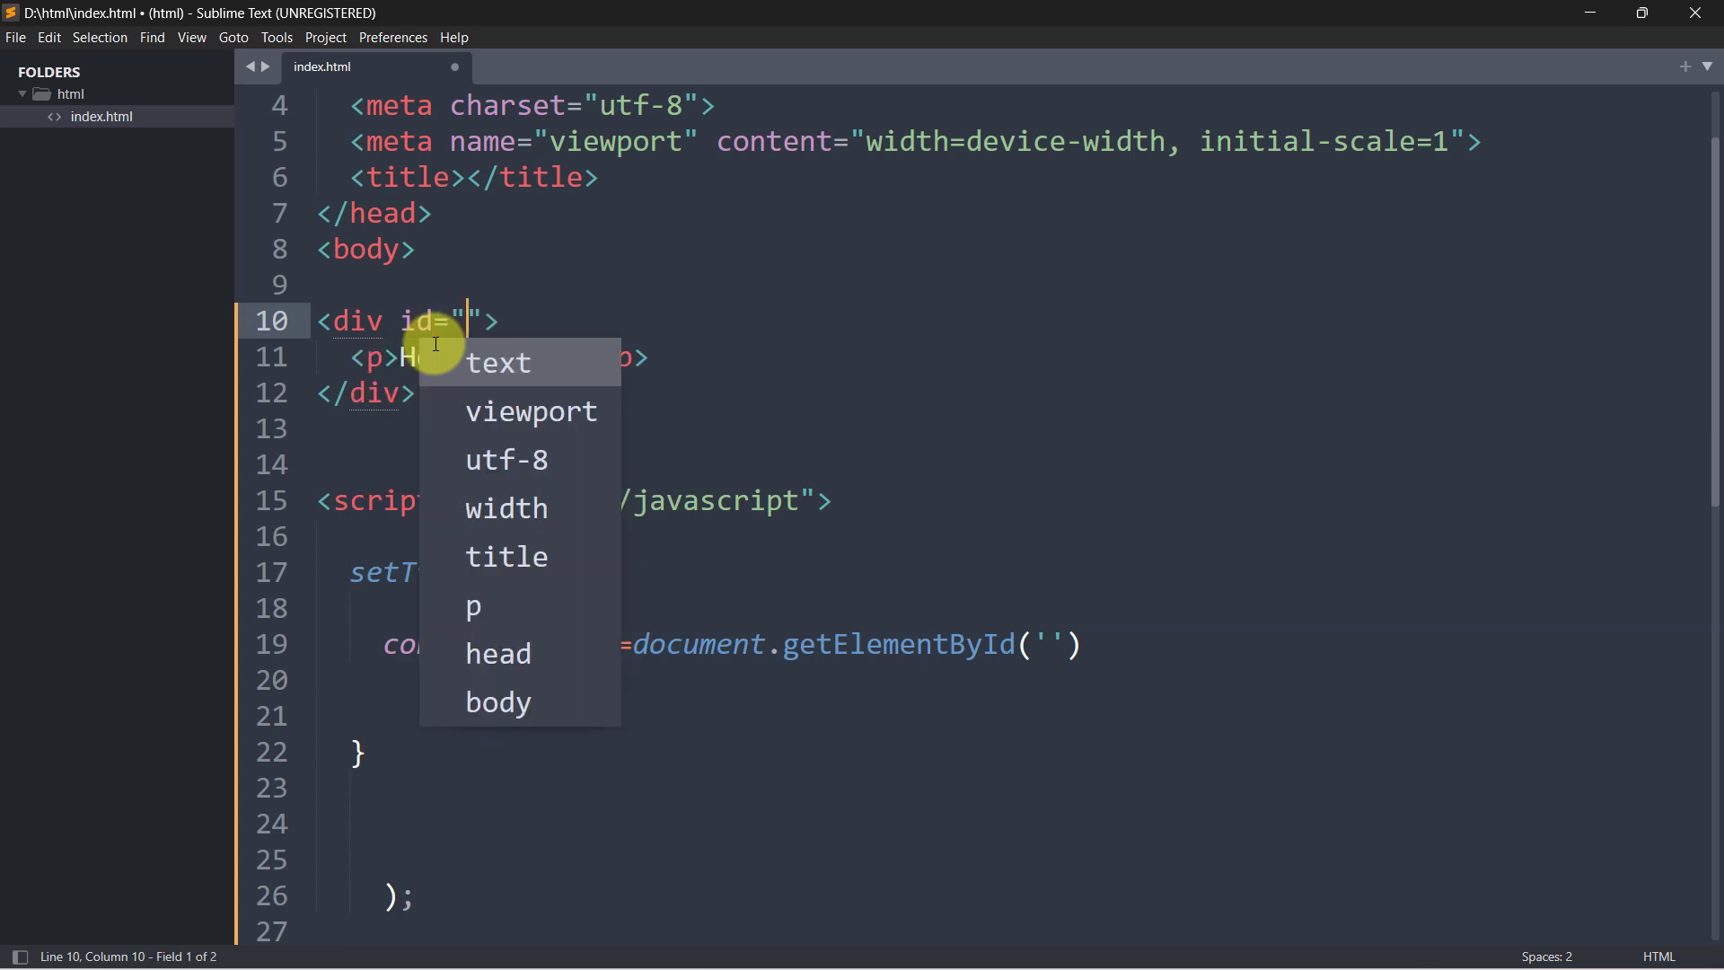
pyautogui.write('msg')
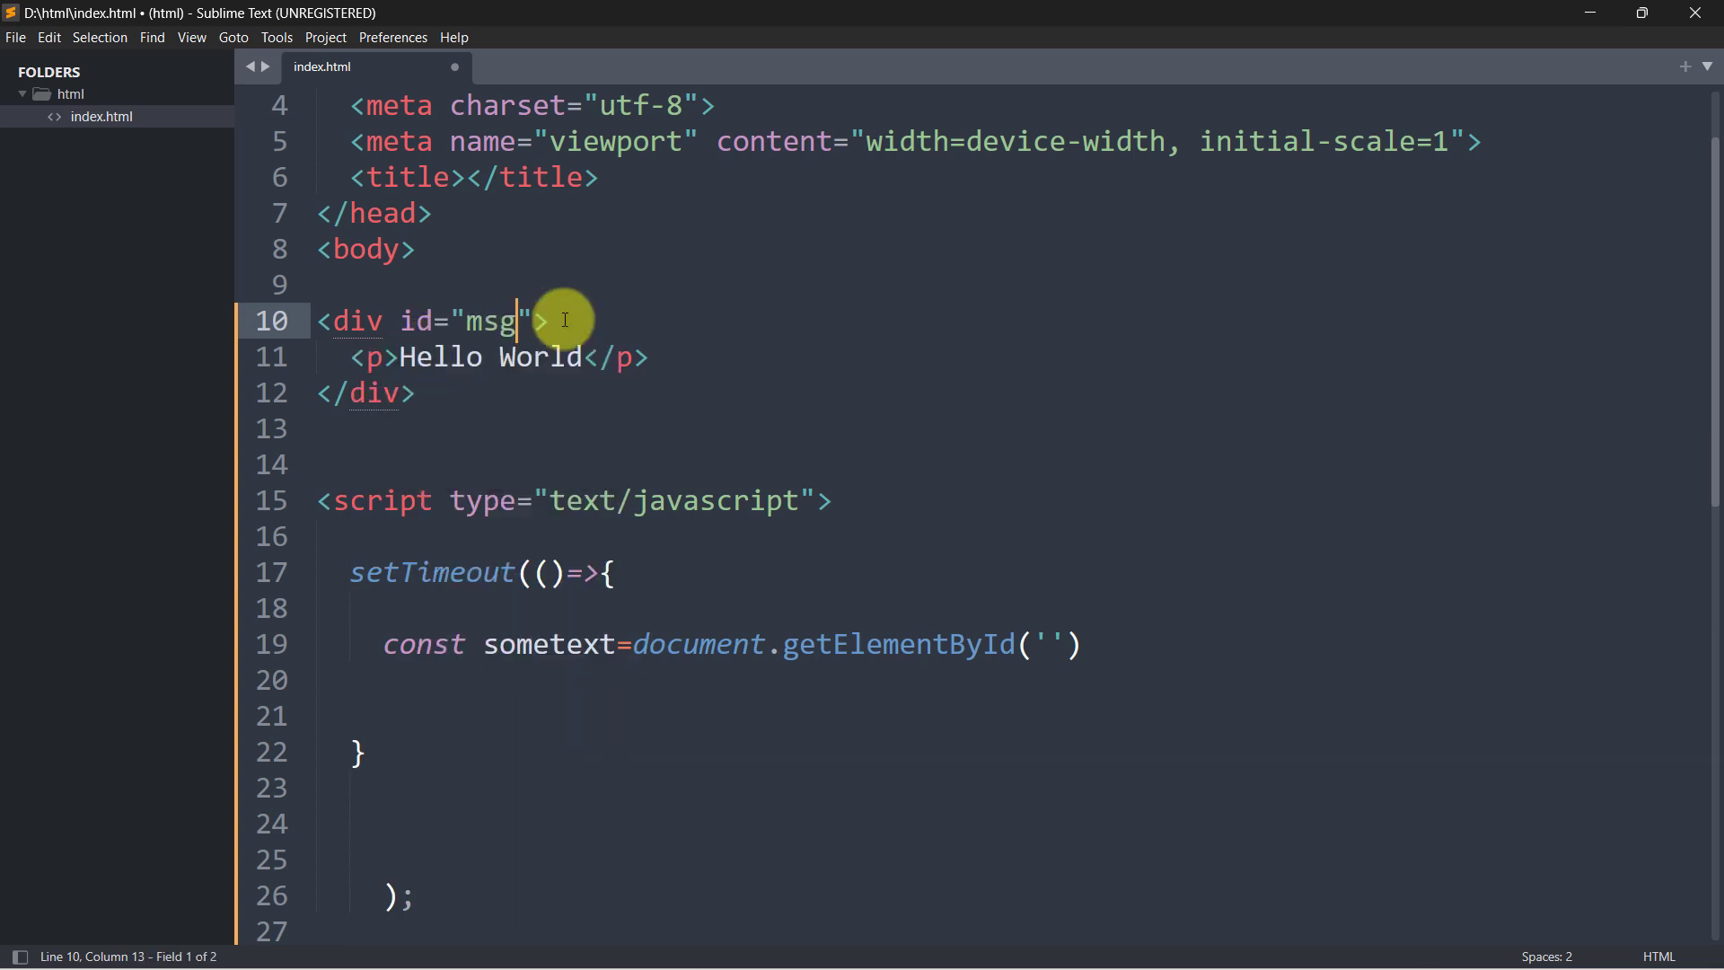
pyautogui.click(1040, 642)
pyautogui.write("msg')")
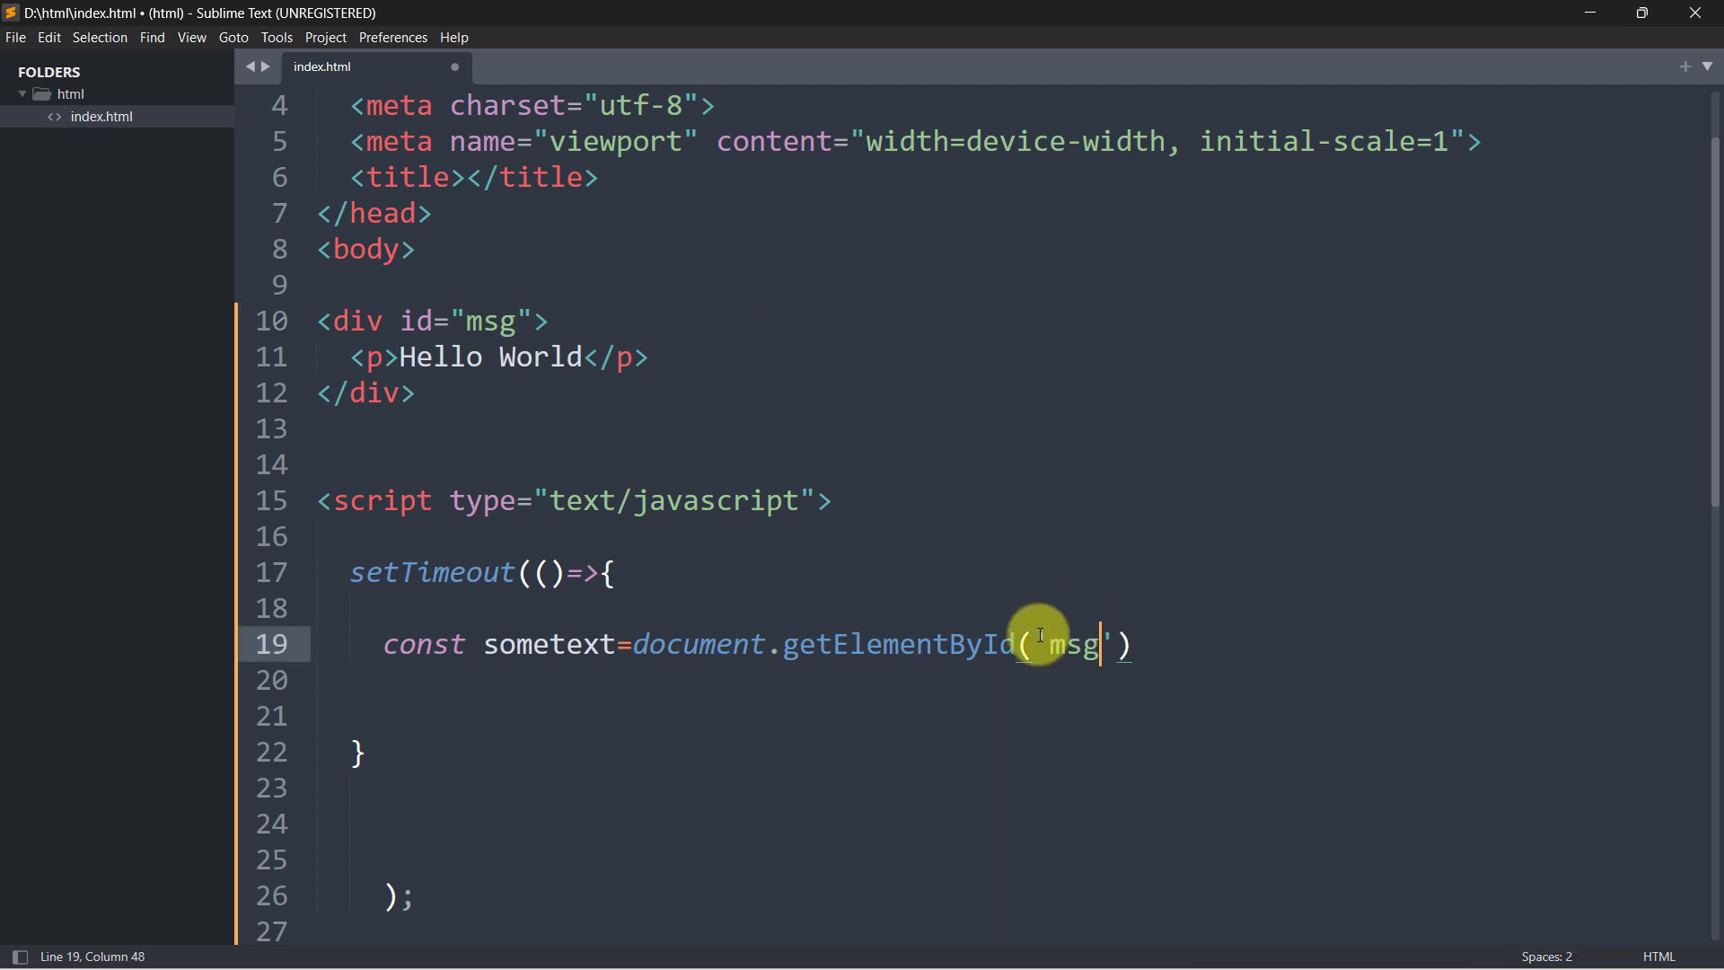
pyautogui.write(';')
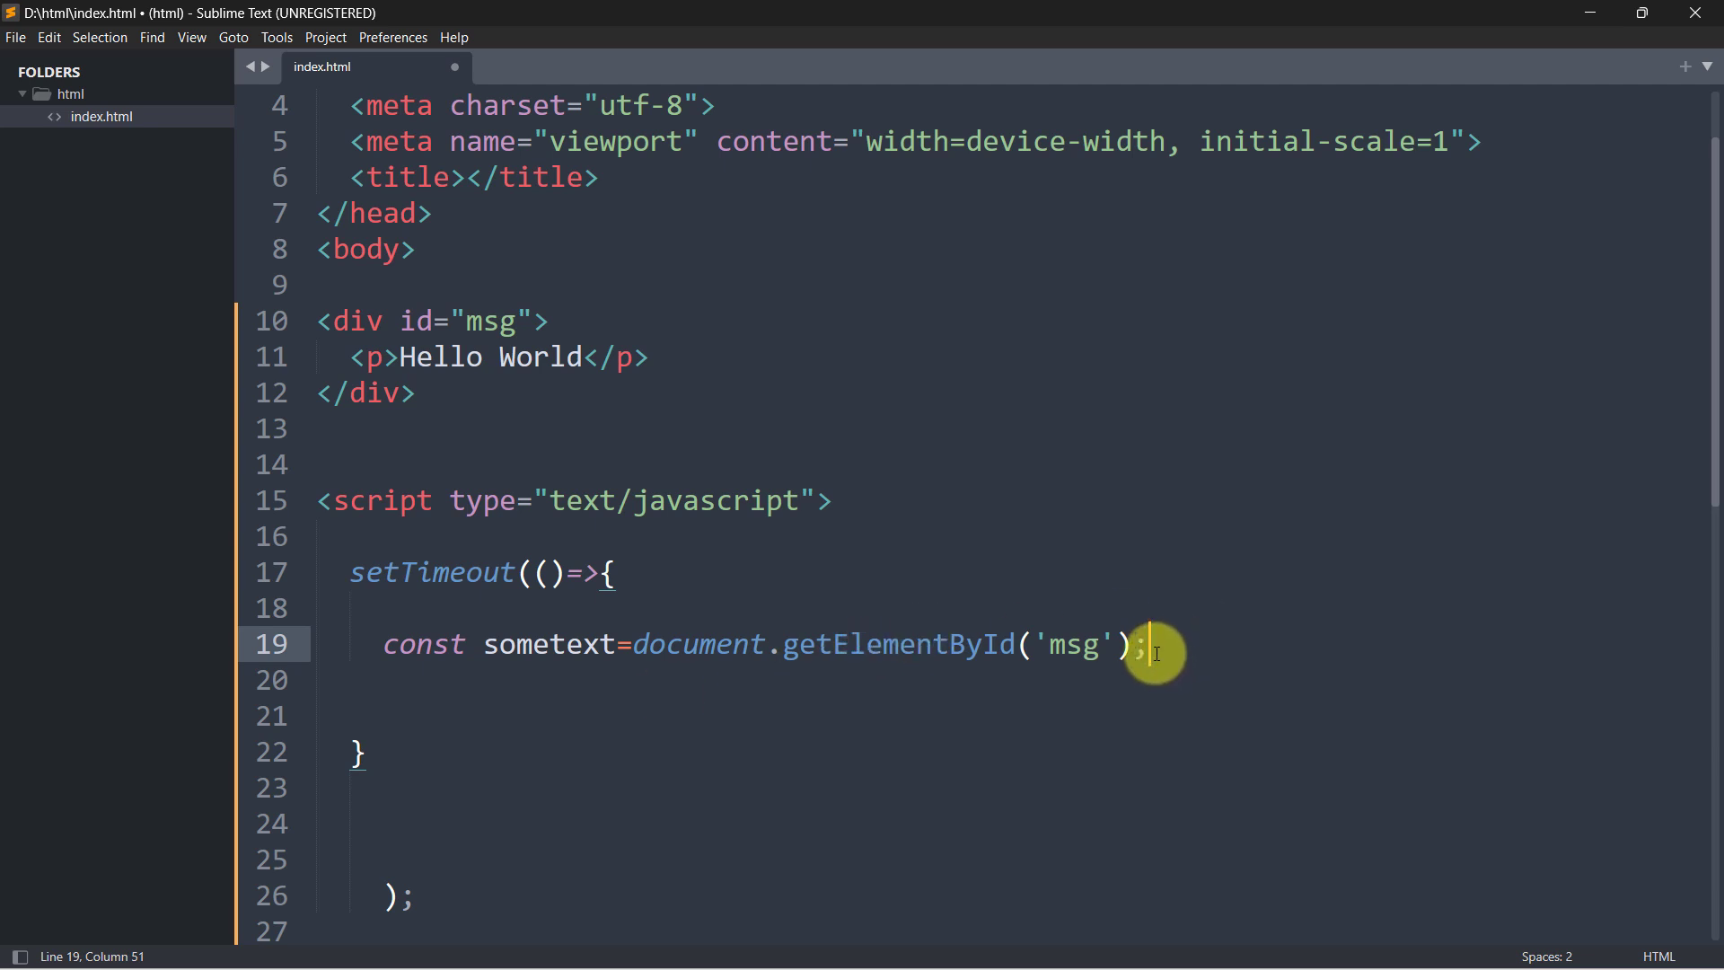
pyautogui.moveTo(1147, 647); pyautogui.dragTo(984, 644)
pyautogui.hotkey('ctrl', 's')
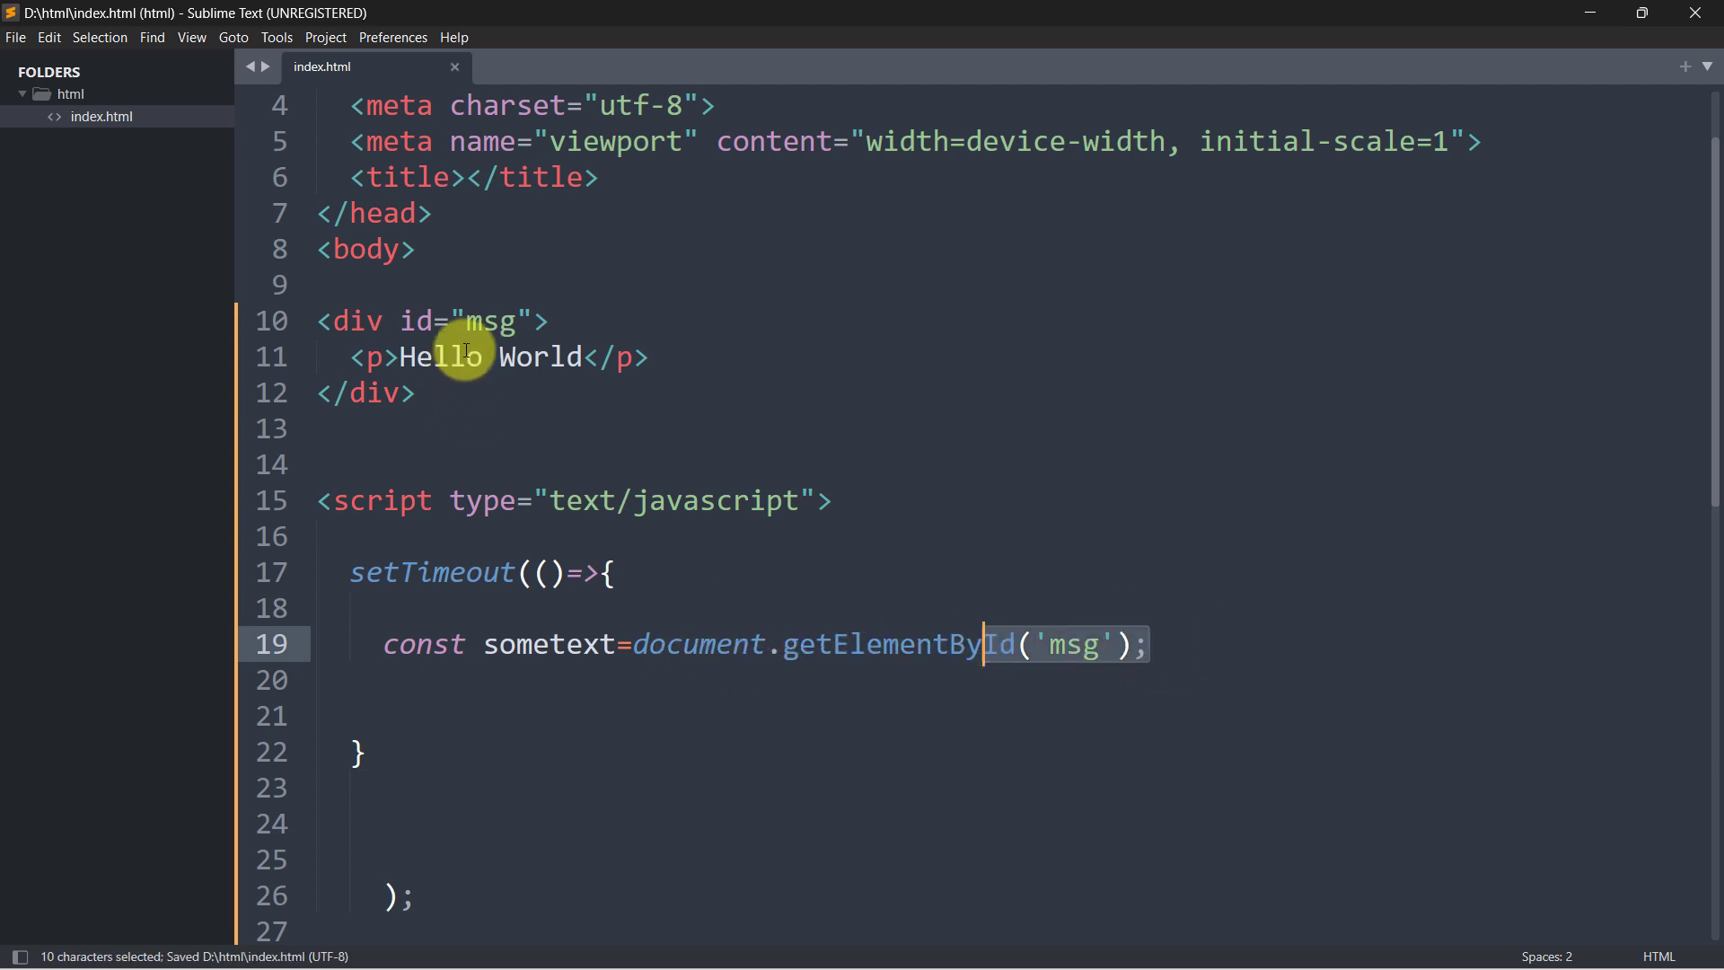
pyautogui.moveTo(325, 322); pyautogui.dragTo(417, 394)
pyautogui.click(620, 644)
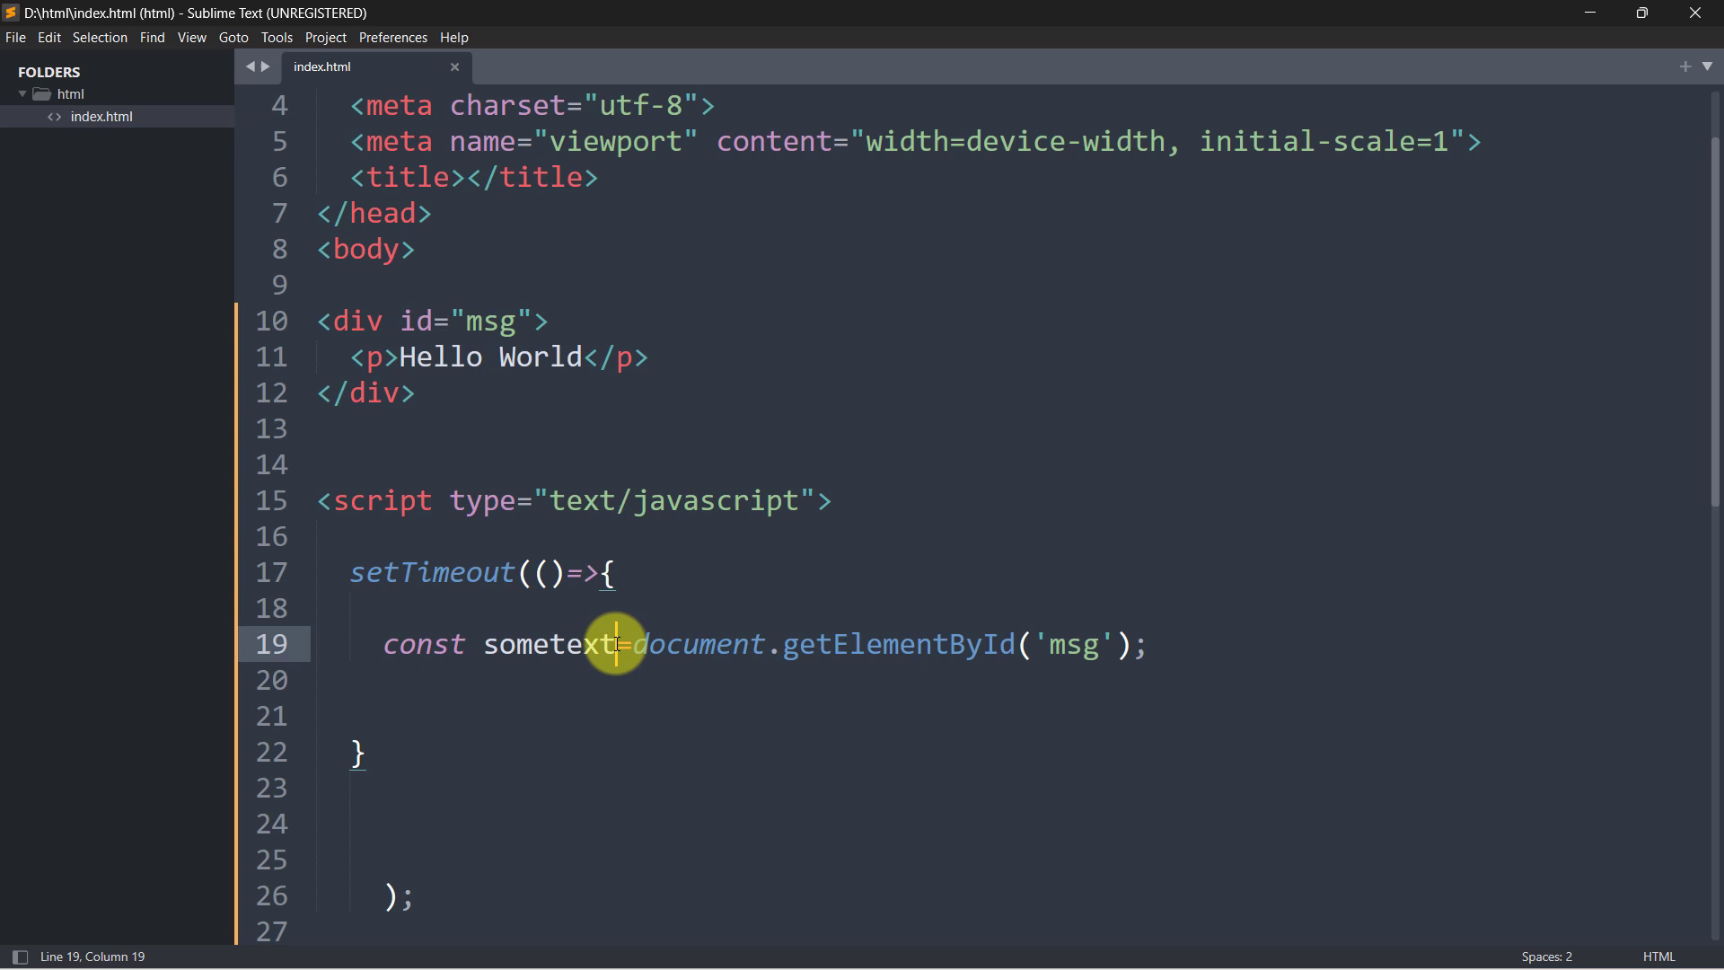
pyautogui.moveTo(620, 644); pyautogui.dragTo(489, 647)
# Add sometext.style.display='none'; and select the empty lines above the closing parenthesis.
pyautogui.click(589, 687)
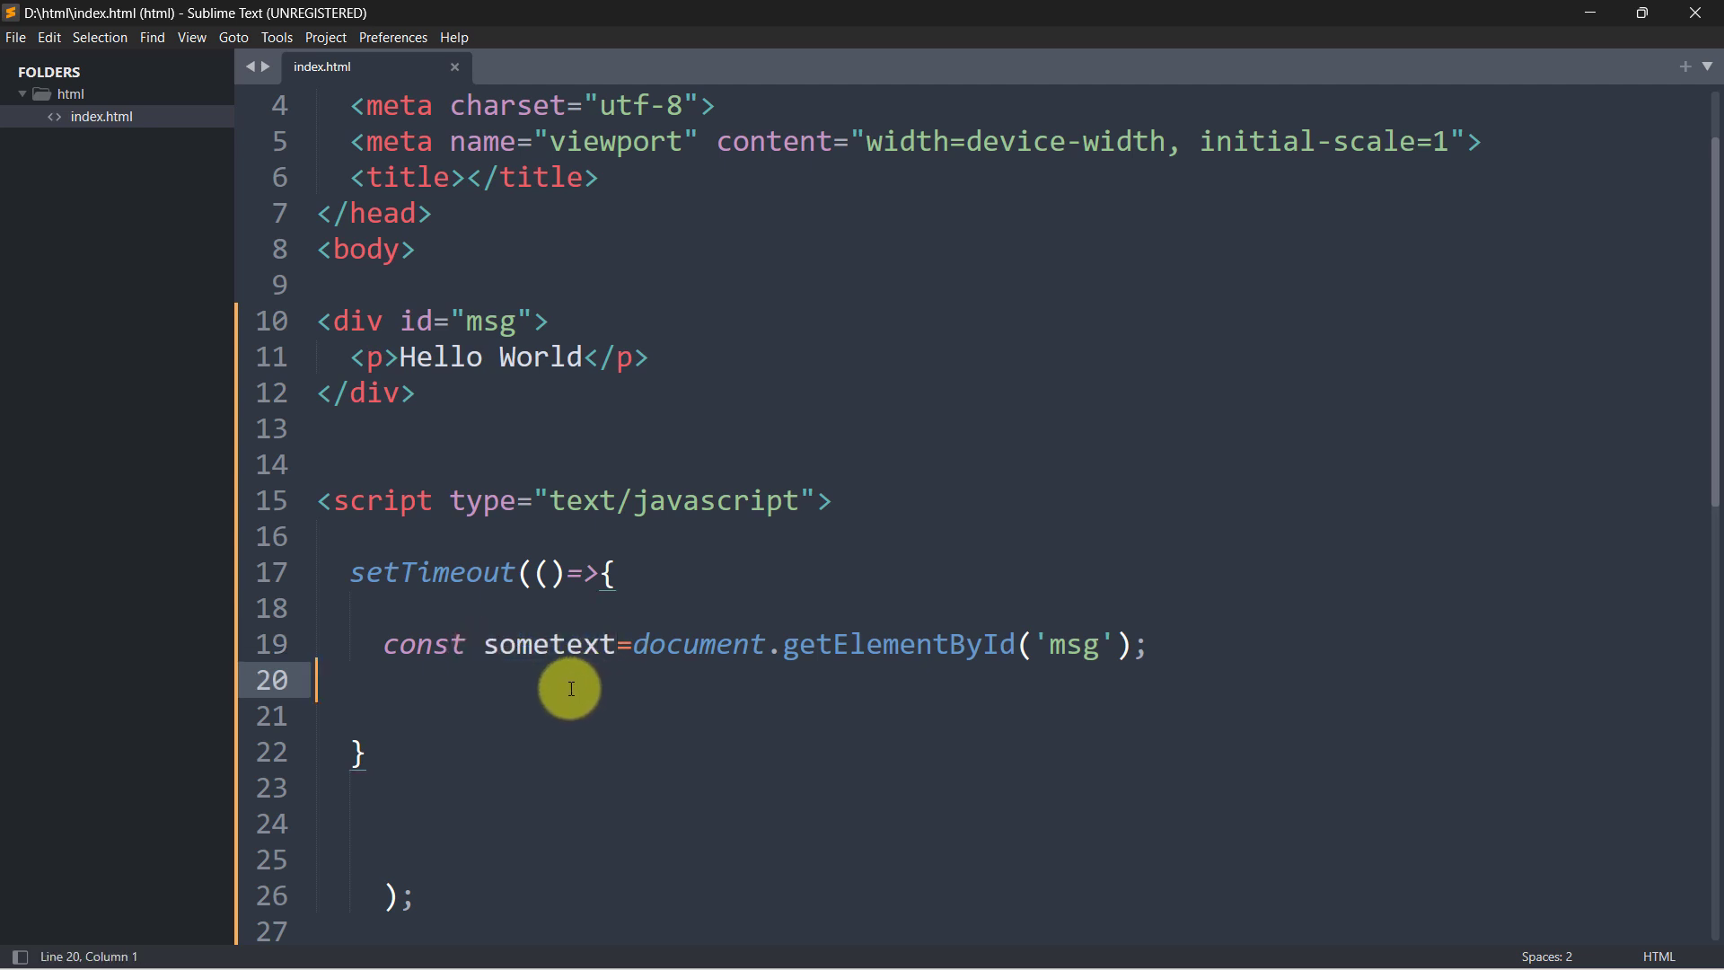
pyautogui.press('Return')
pyautogui.write('so')
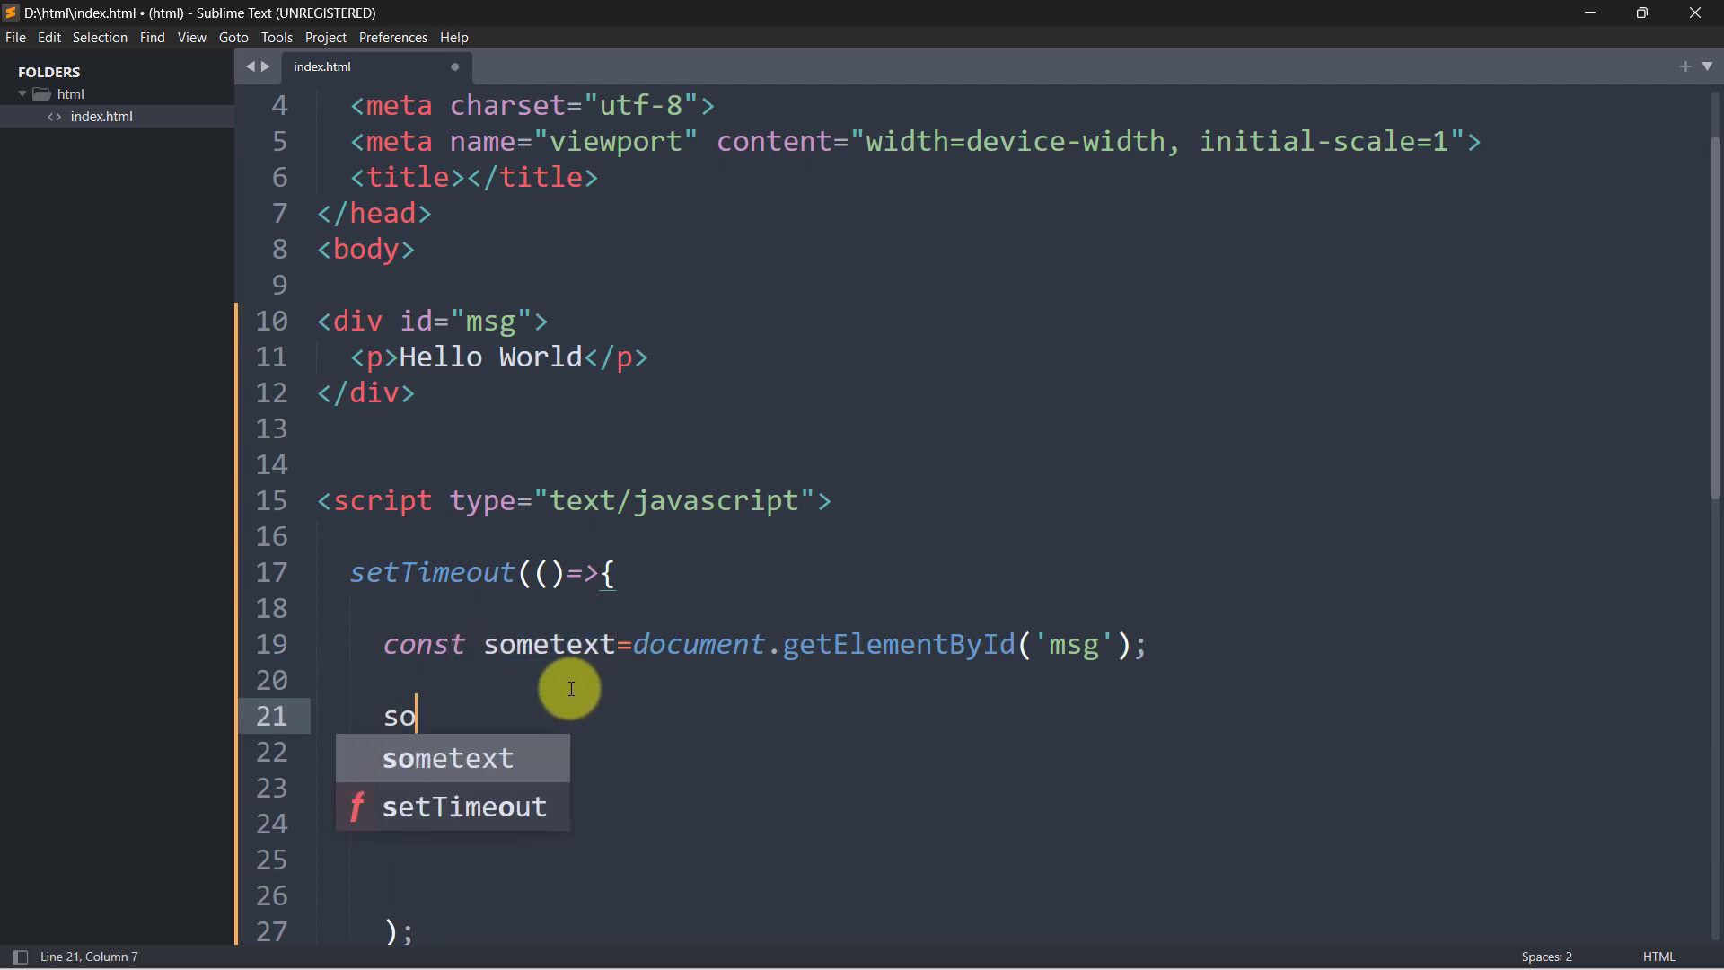
pyautogui.write('metext.s')
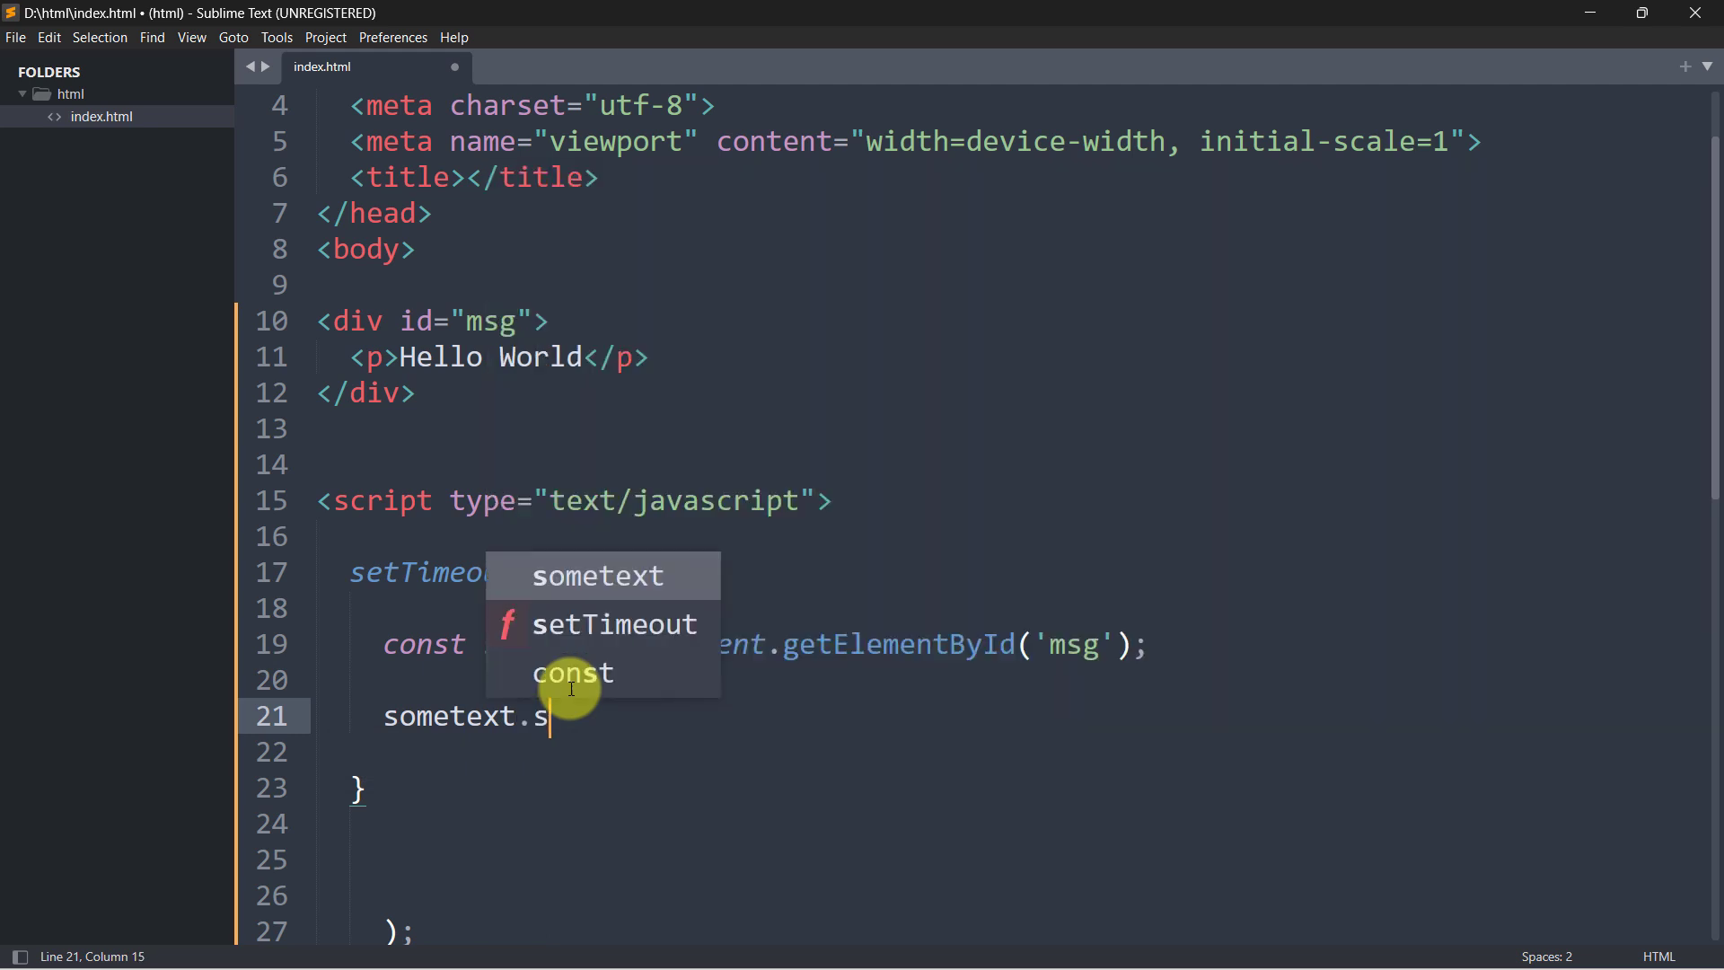
pyautogui.write('tyle.dis[')
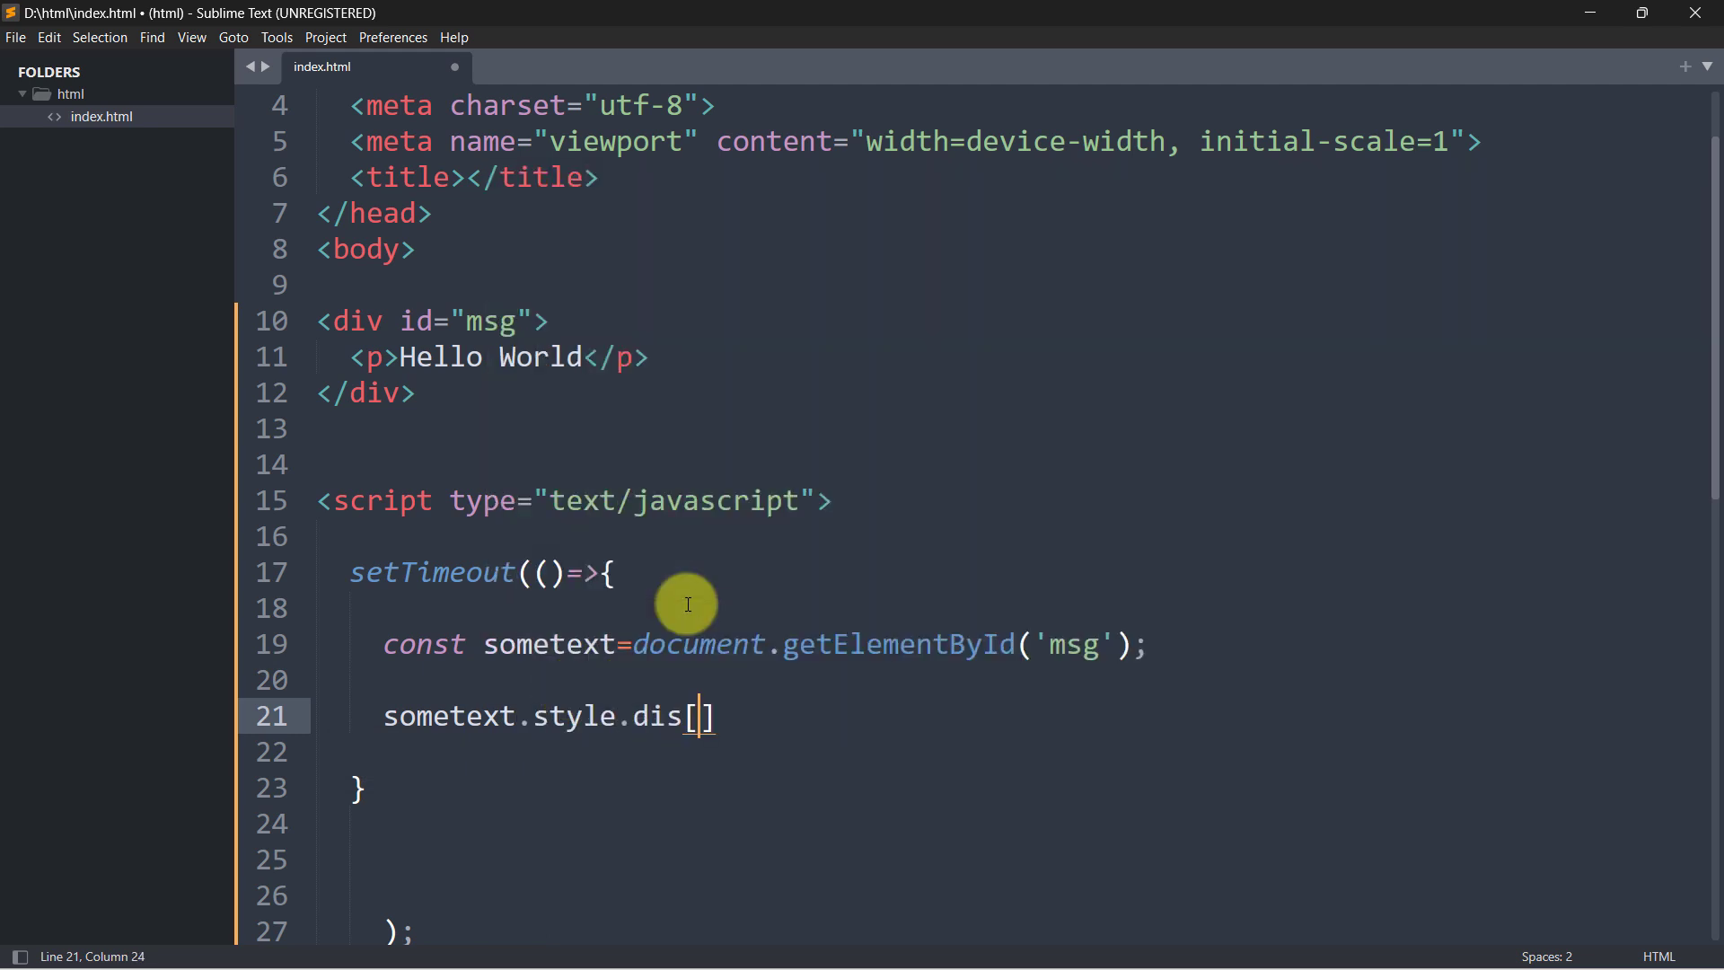
pyautogui.write("play=''")
pyautogui.press('Left')
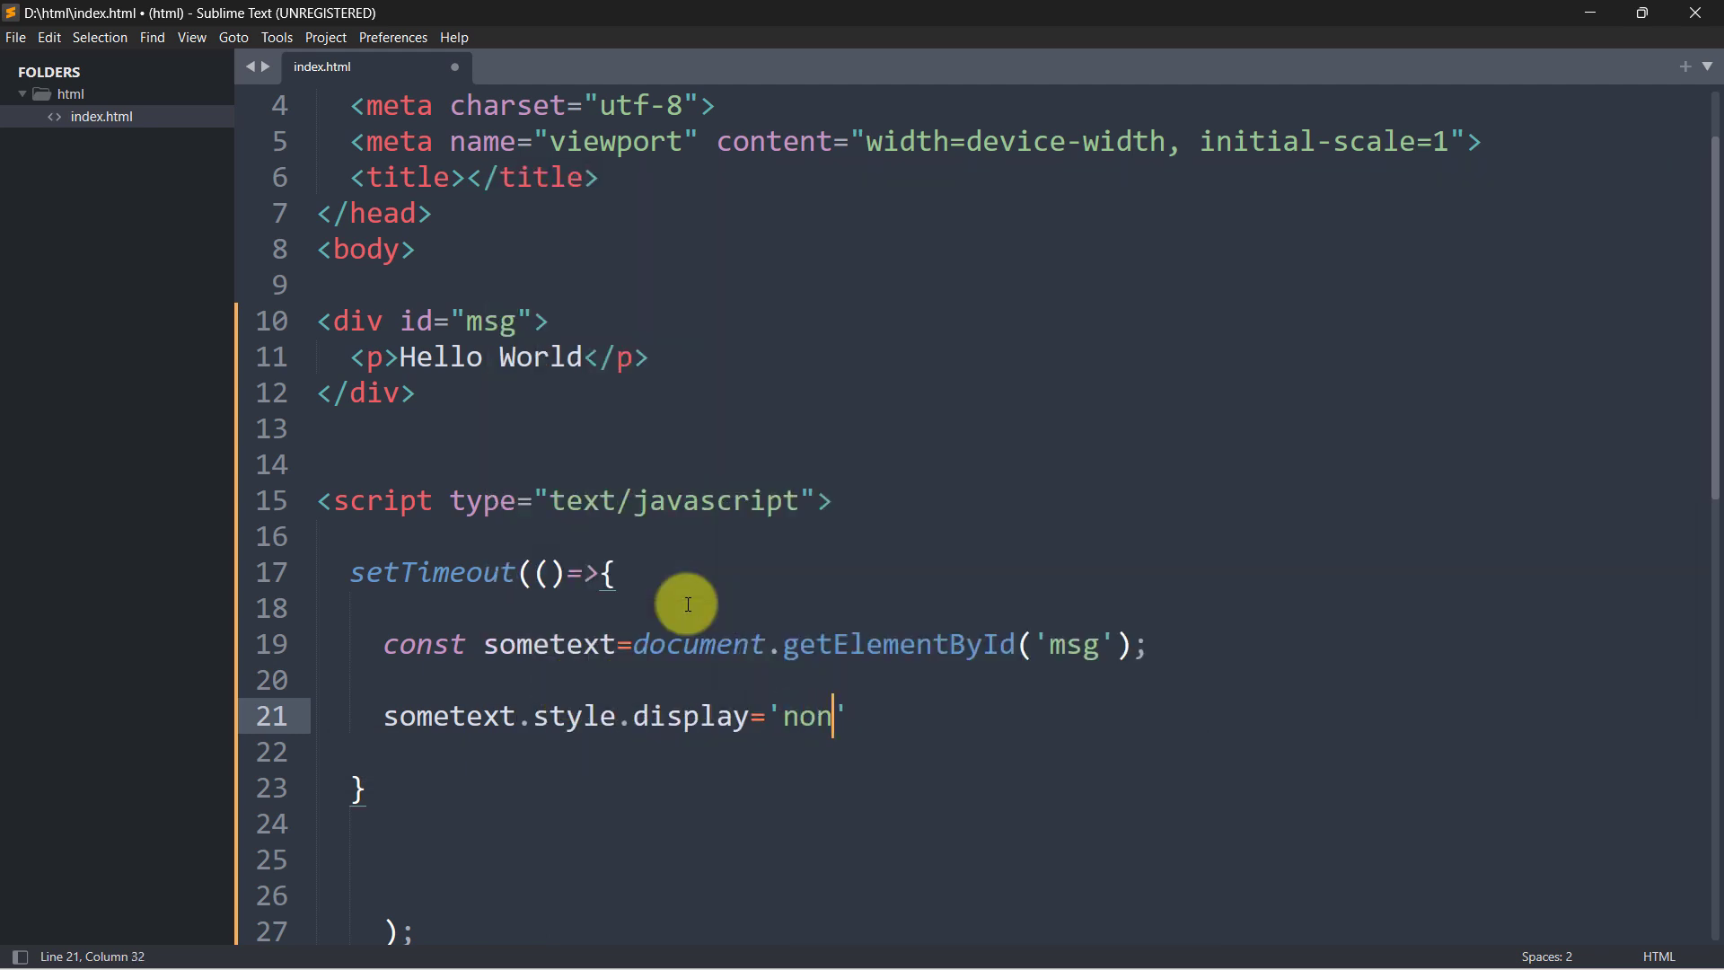
pyautogui.write('e')
pyautogui.press('End')
pyautogui.write(';')
pyautogui.scroll(-3, 687, 603)
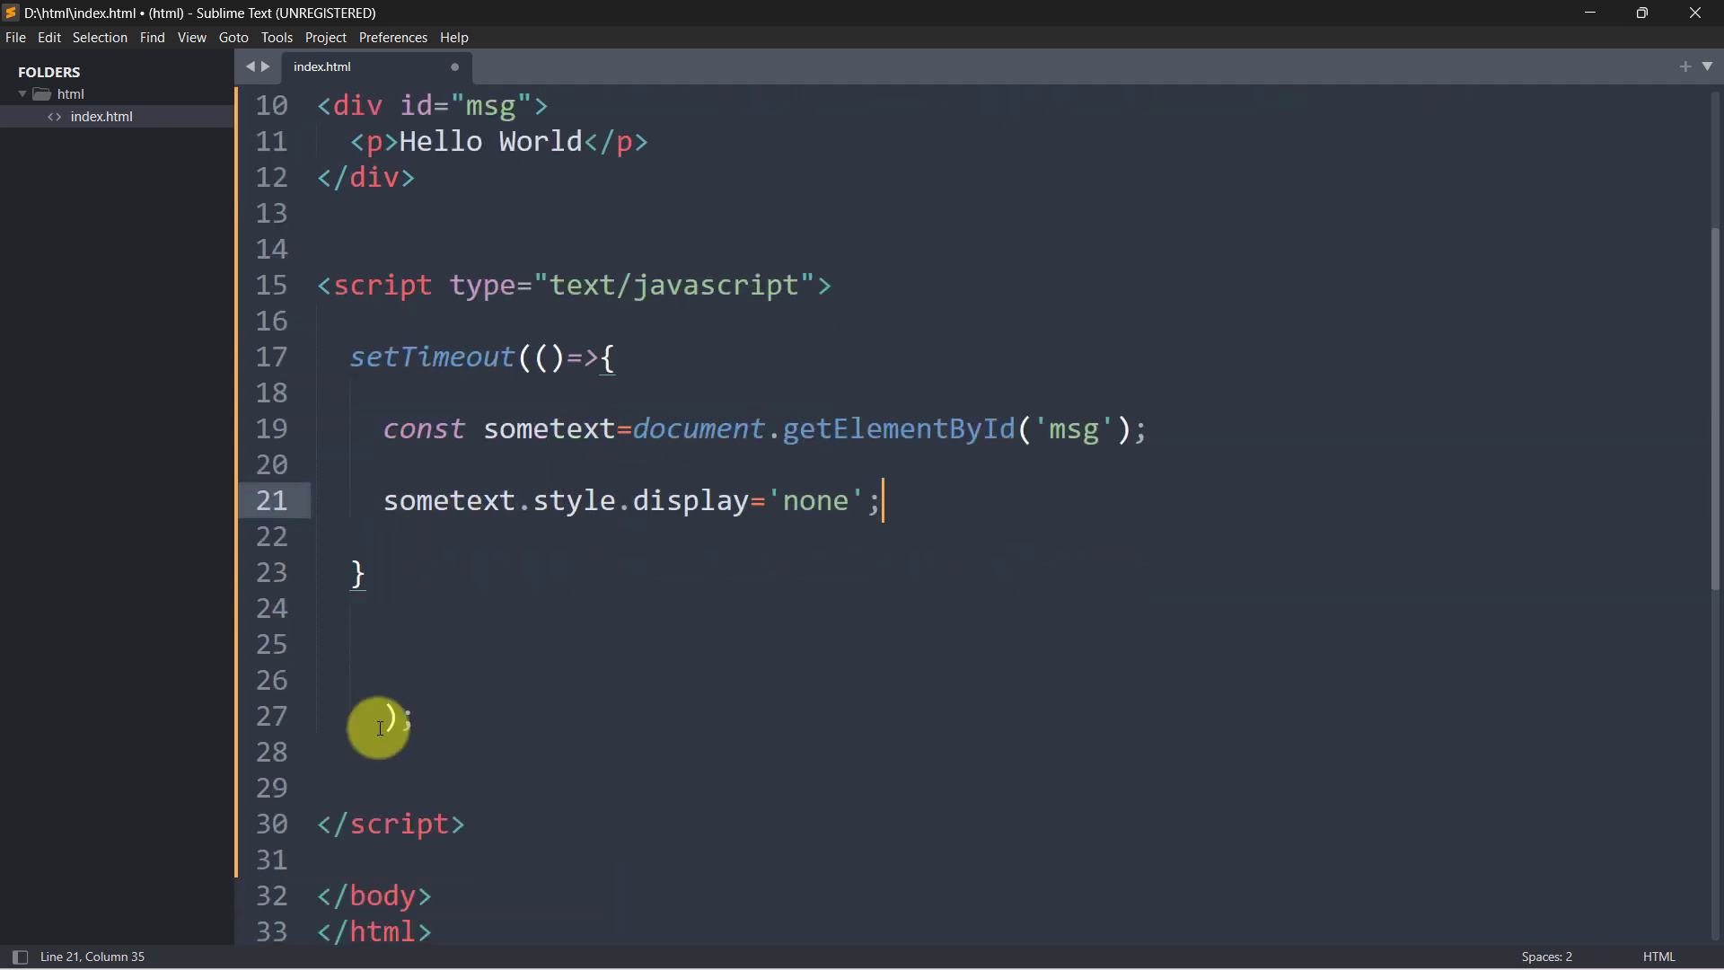
pyautogui.moveTo(318, 715); pyautogui.dragTo(323, 609)
# Delete the blank lines and add a 3000 delay, joining ); onto the brace line.
pyautogui.press('BackSpace')
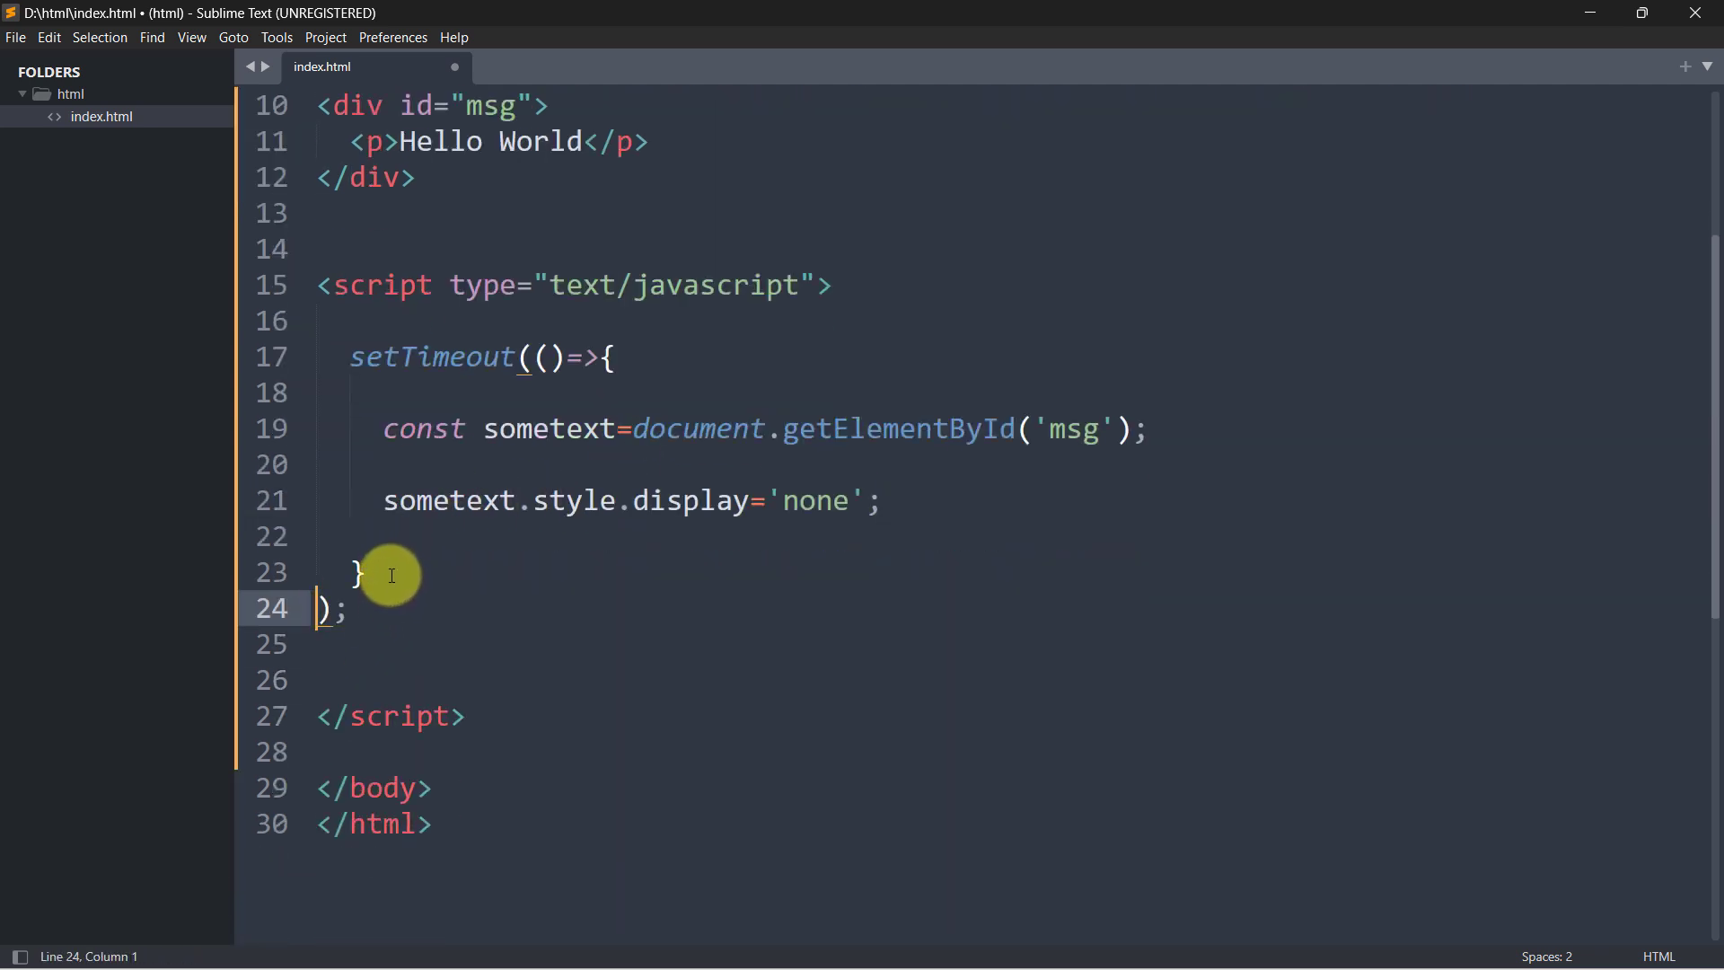
pyautogui.click(391, 575)
pyautogui.write(',3000')
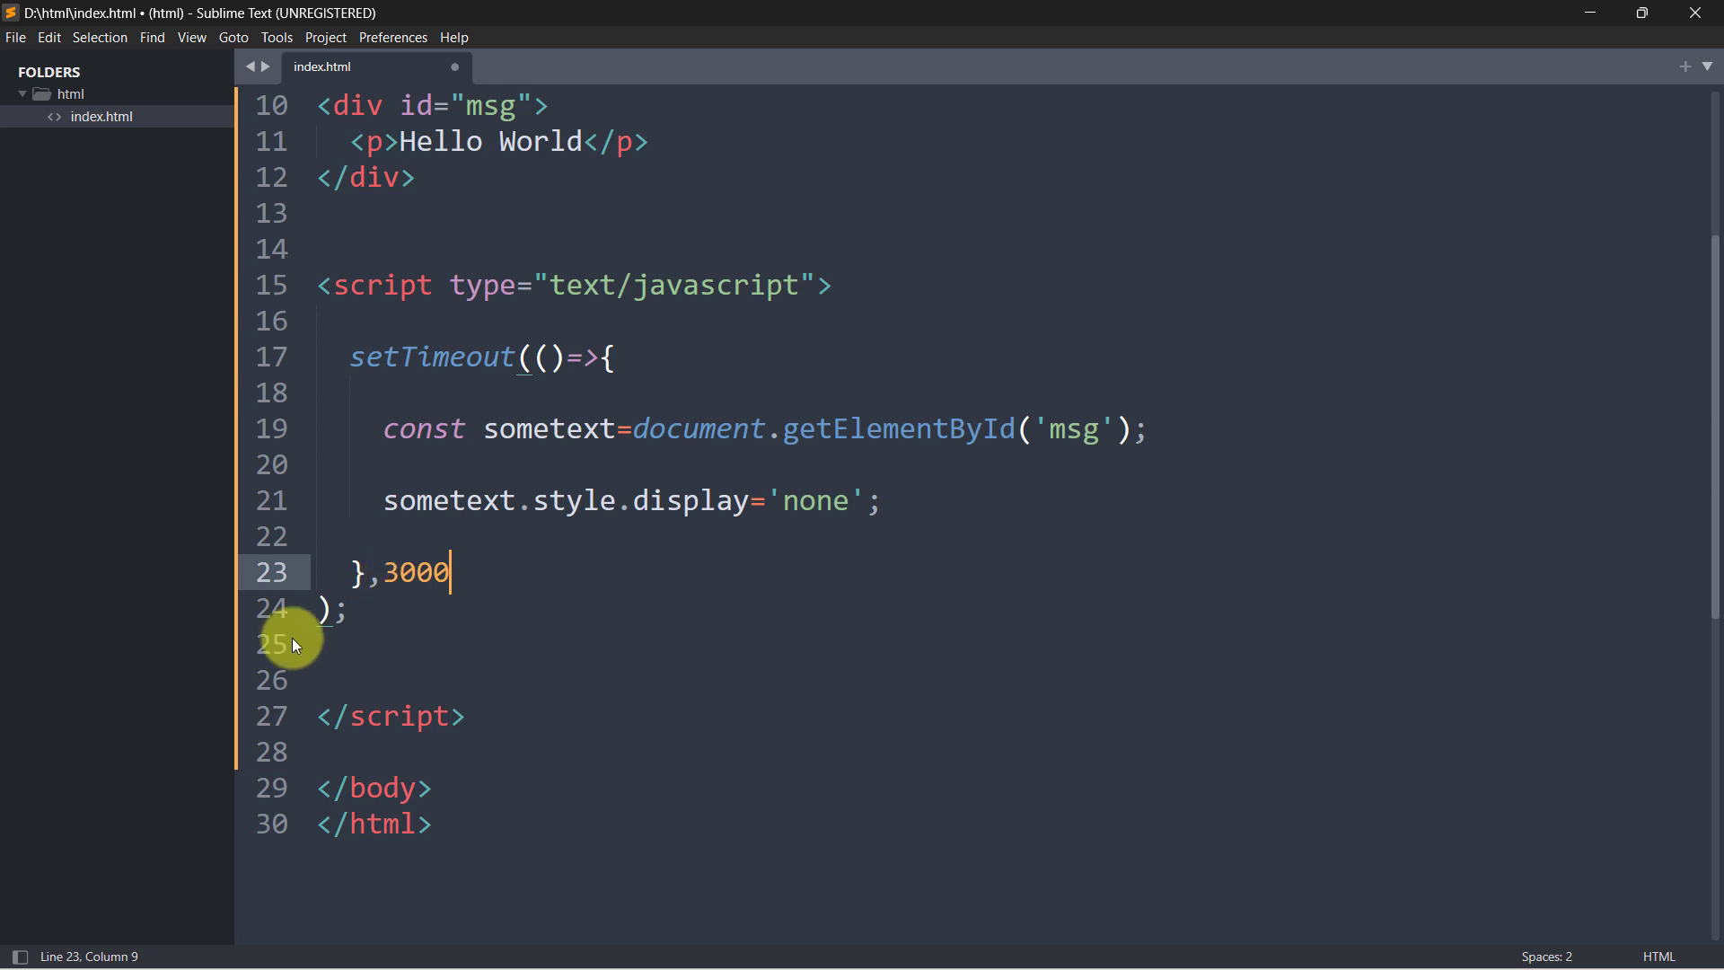
pyautogui.click(314, 609)
pyautogui.press('BackSpace')
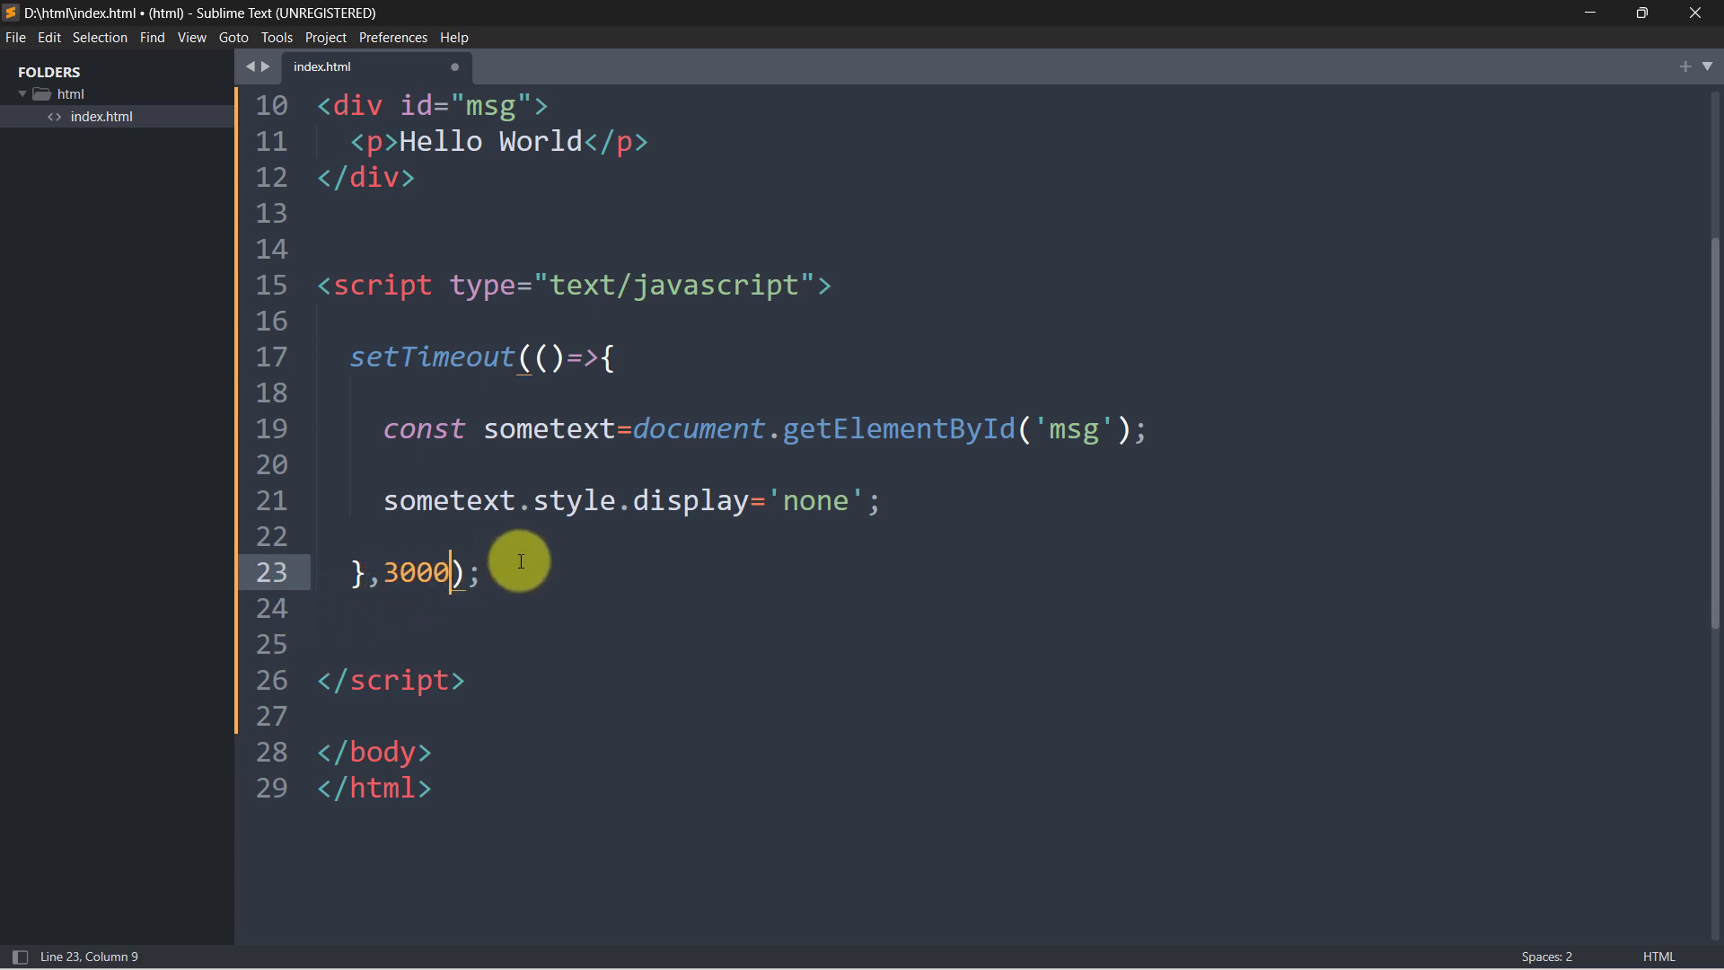
pyautogui.click(515, 568)
pyautogui.scroll(1, 515, 568)
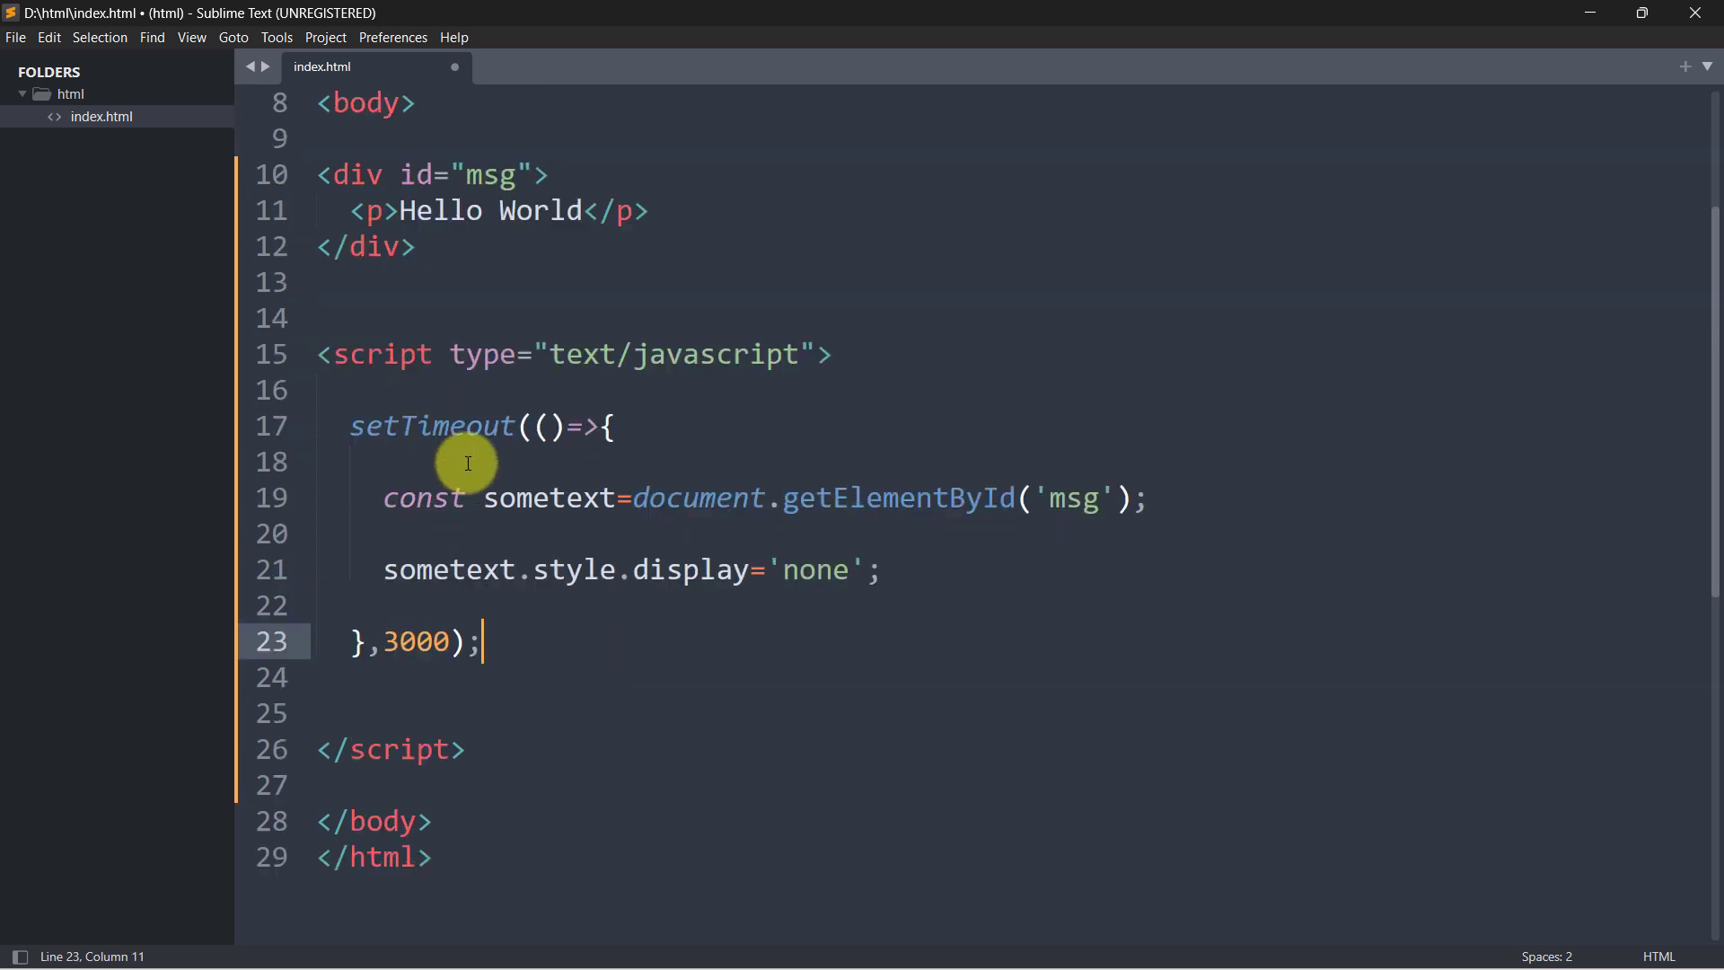
pyautogui.scroll(1, 540, 673)
# Highlight the setTimeout block, the msg div and the 3000 value, then save index.html.
pyautogui.moveTo(582, 788); pyautogui.dragTo(337, 537)
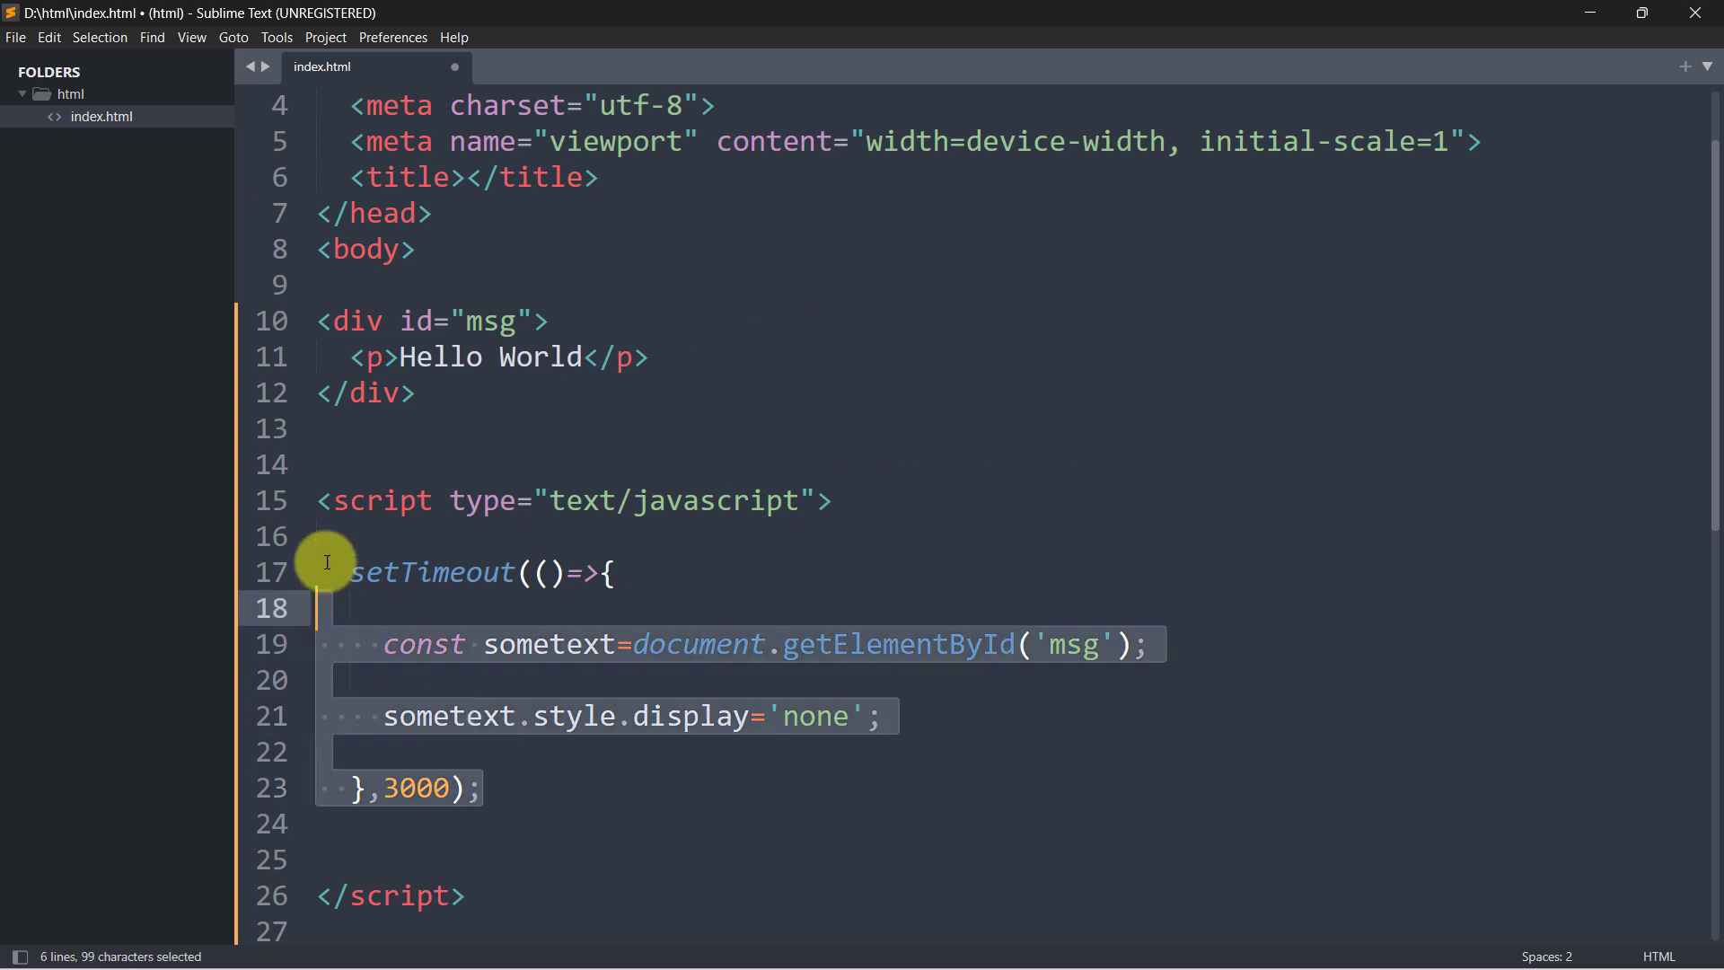
pyautogui.click(1010, 718)
pyautogui.moveTo(444, 404); pyautogui.dragTo(323, 286)
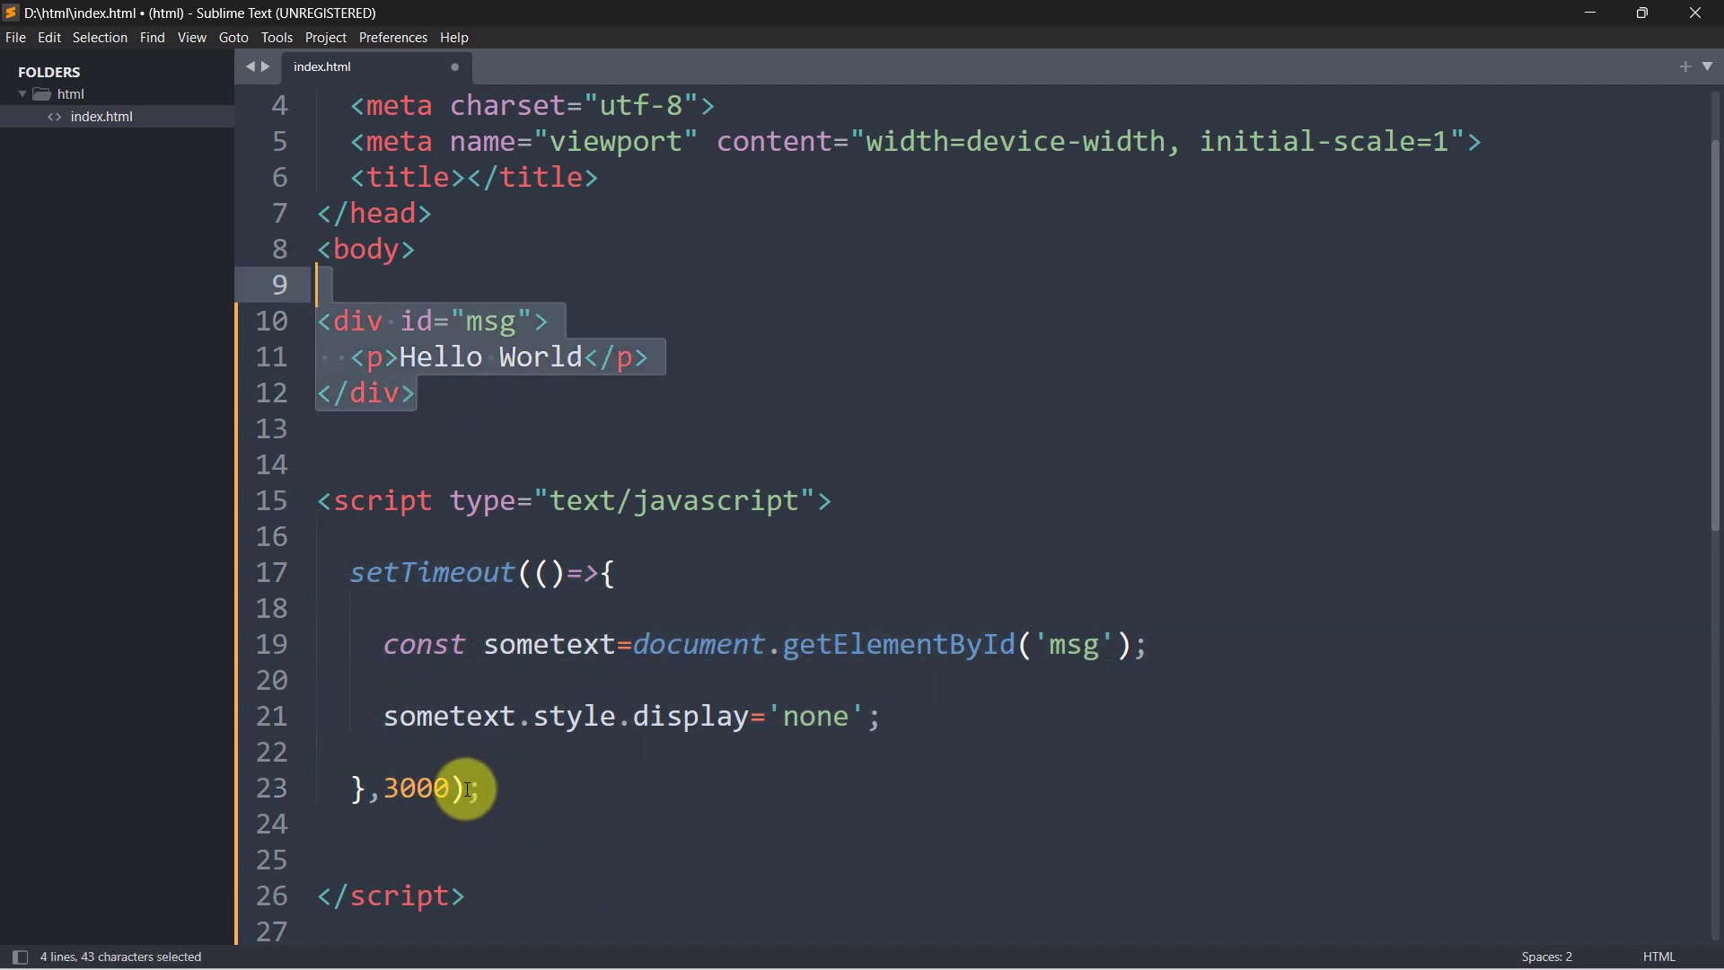
pyautogui.moveTo(461, 788); pyautogui.dragTo(382, 788)
pyautogui.click(511, 788)
pyautogui.hotkey('ctrl', 's')
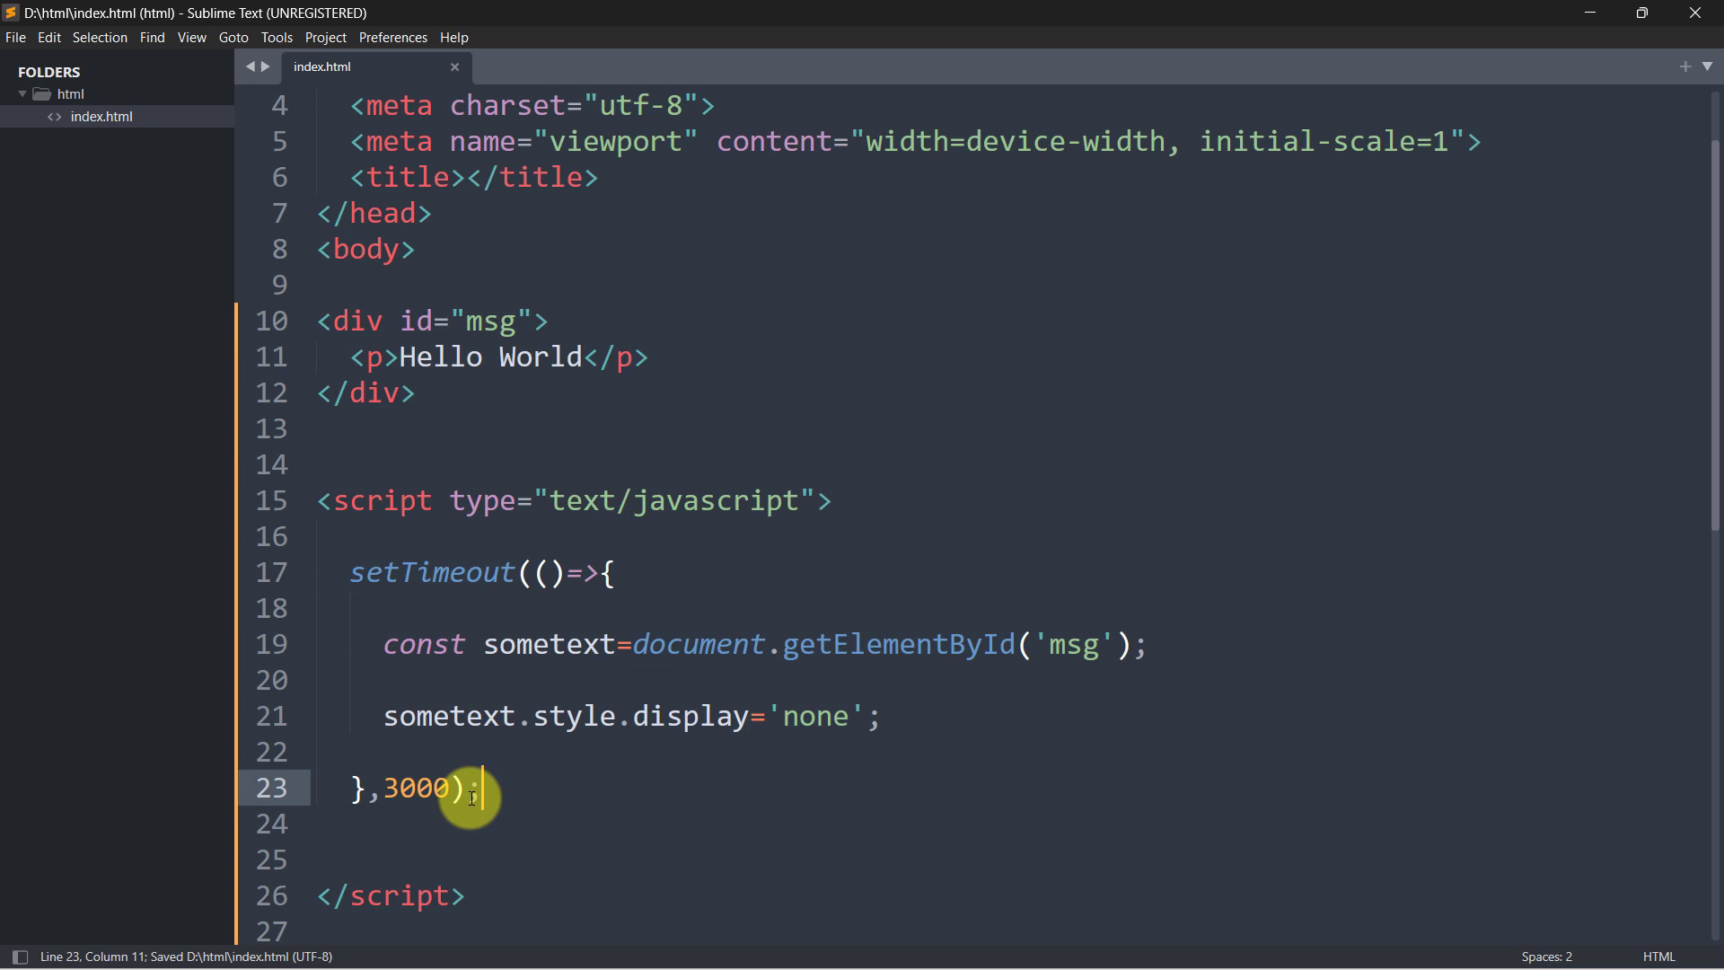
# Switch to Chrome and reload index.html to rerun the script.
pyautogui.click(450, 943)
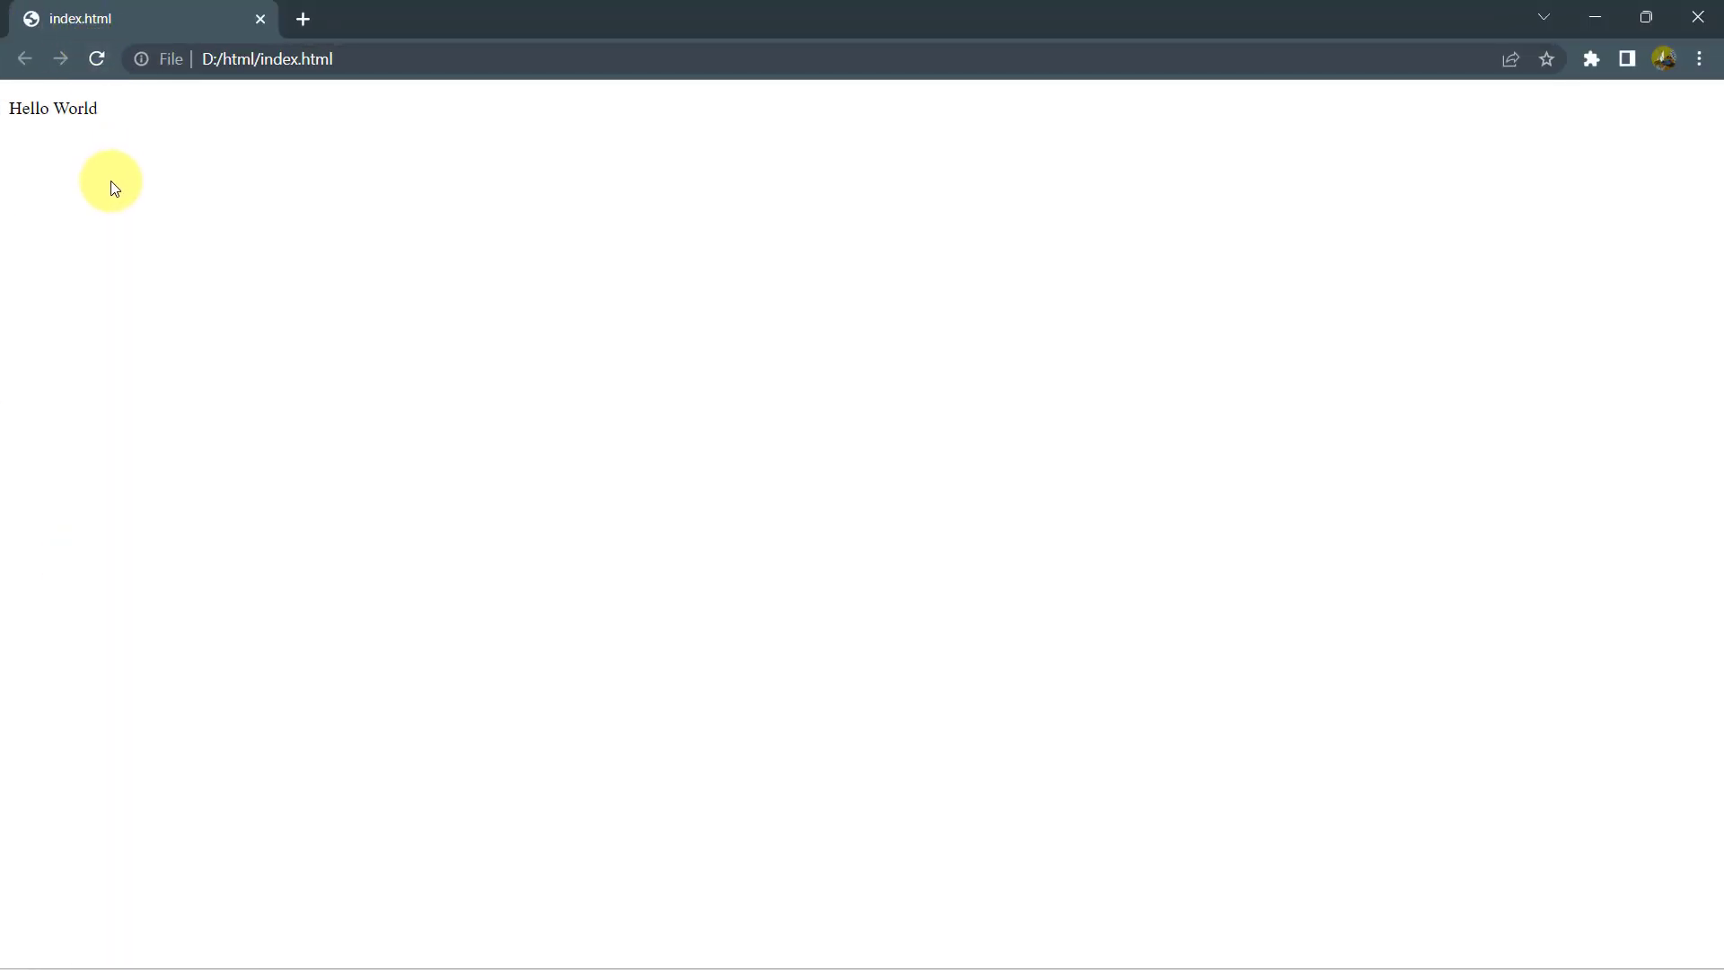
pyautogui.scroll(1, 101, 202)
pyautogui.scroll(1, 100, 203)
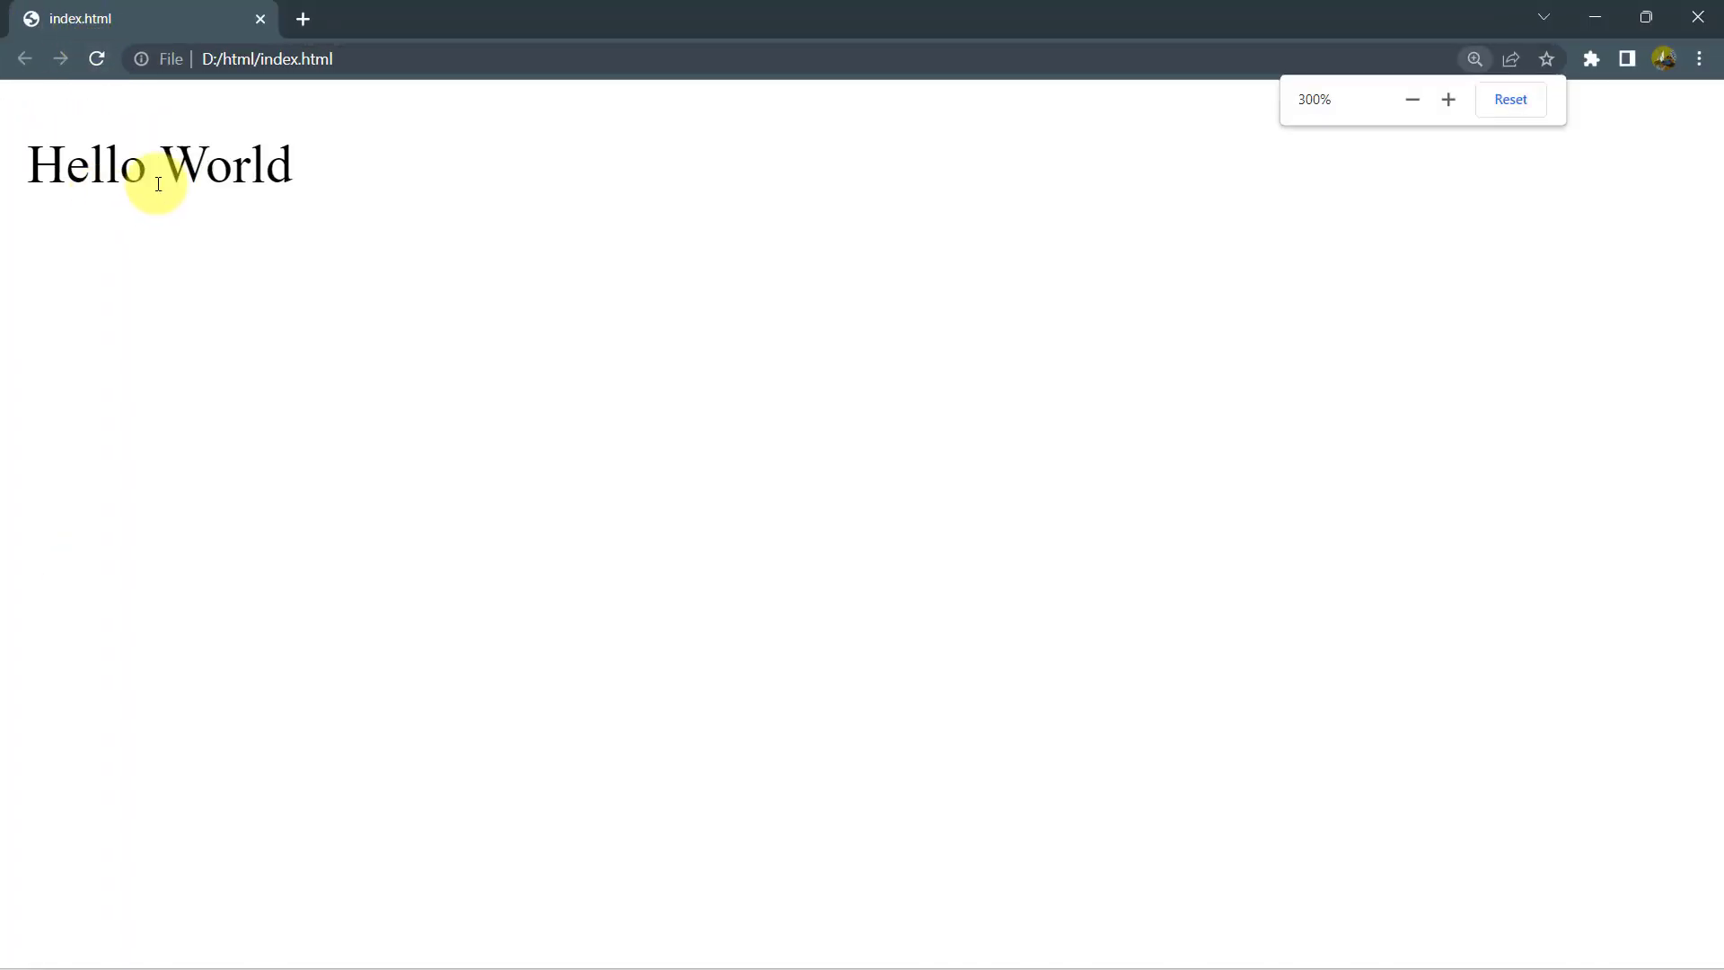
pyautogui.click(99, 58)
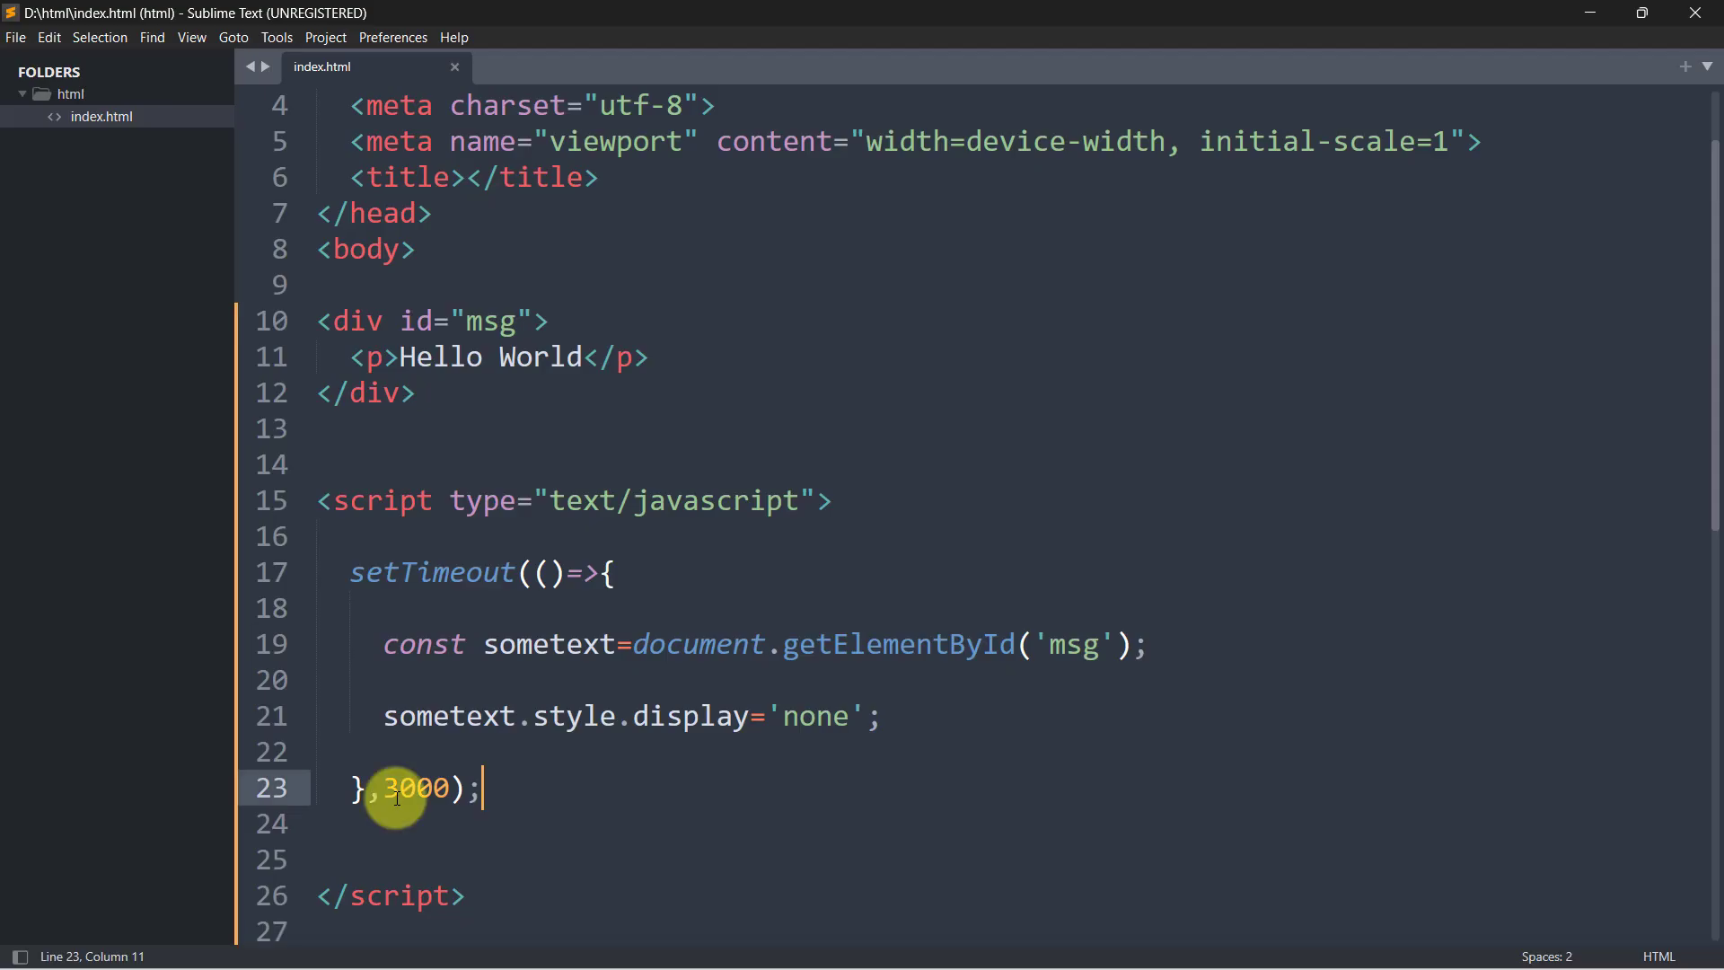
# Replace the leading 3 in the delay with 10, making it 10000.
pyautogui.moveTo(402, 789); pyautogui.dragTo(385, 789)
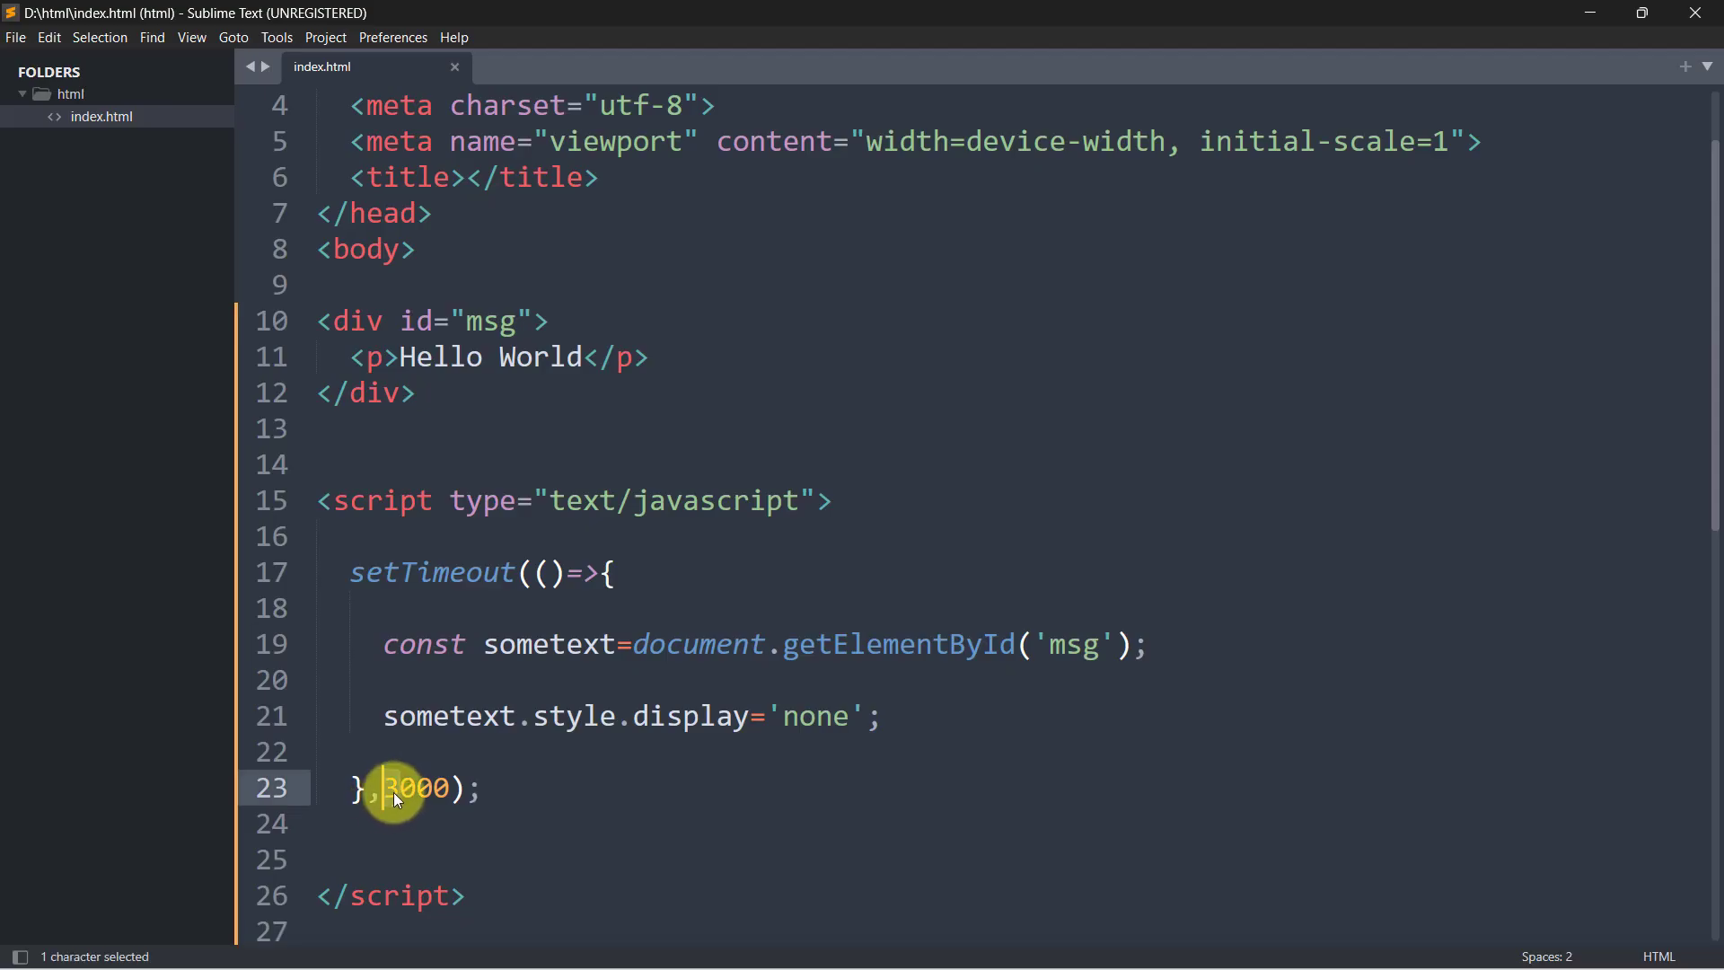
pyautogui.write('5')
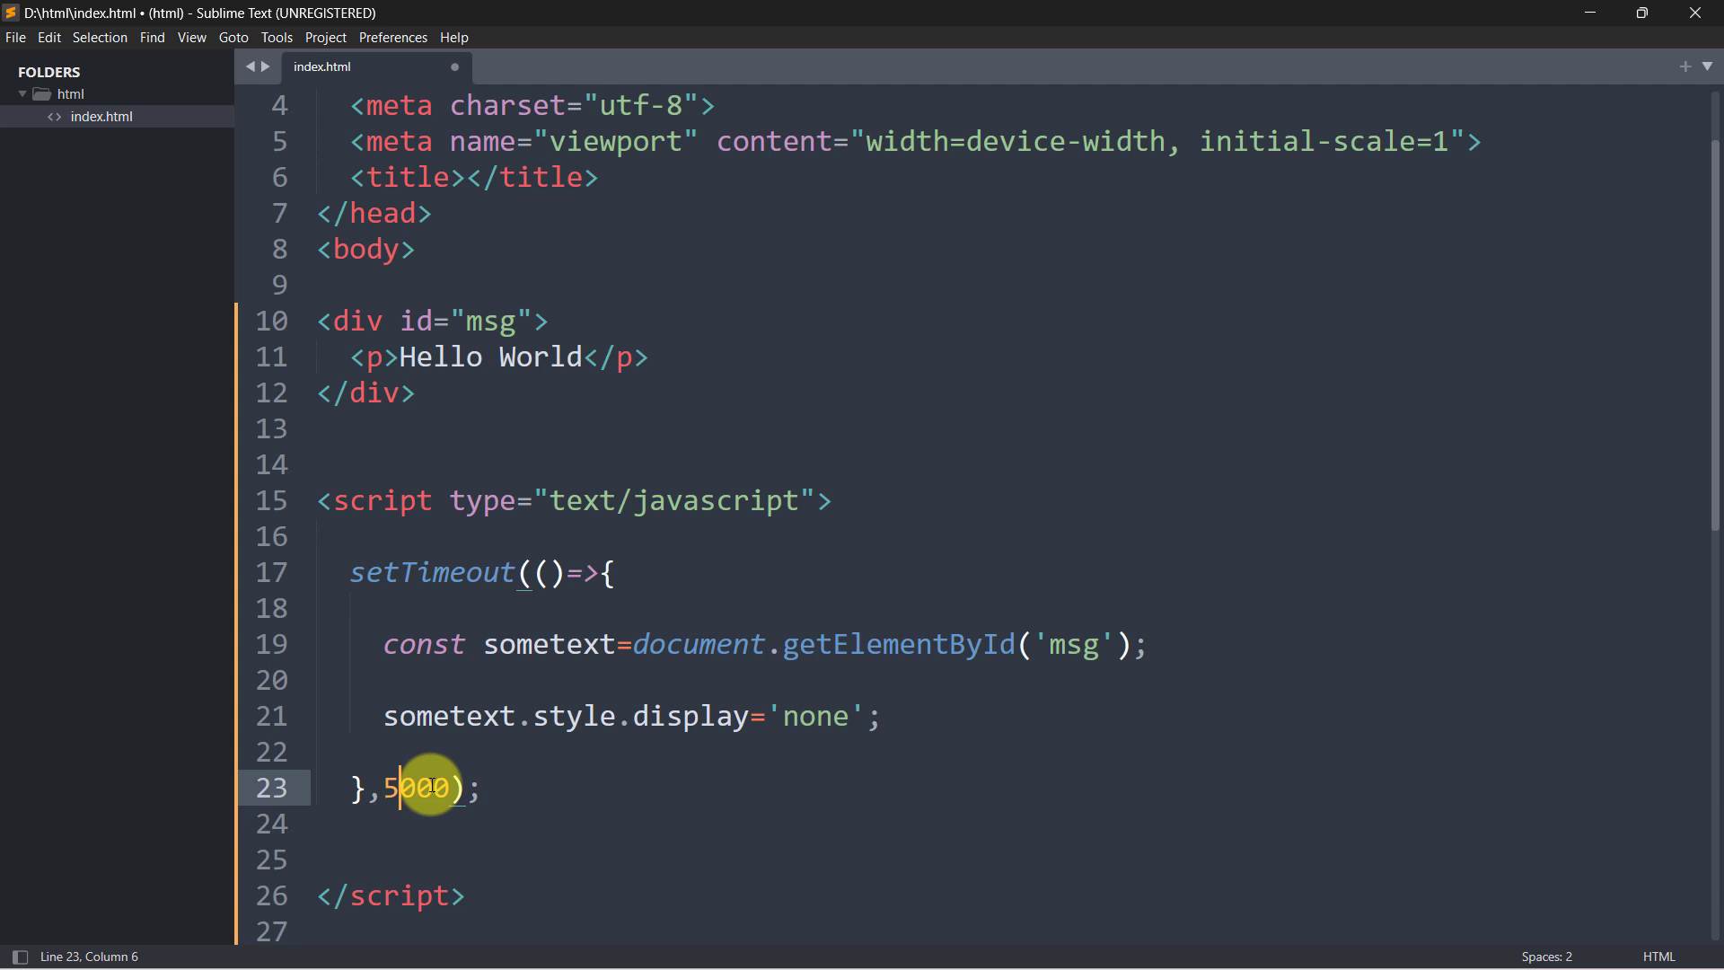
pyautogui.write('10')
pyautogui.click(586, 763)
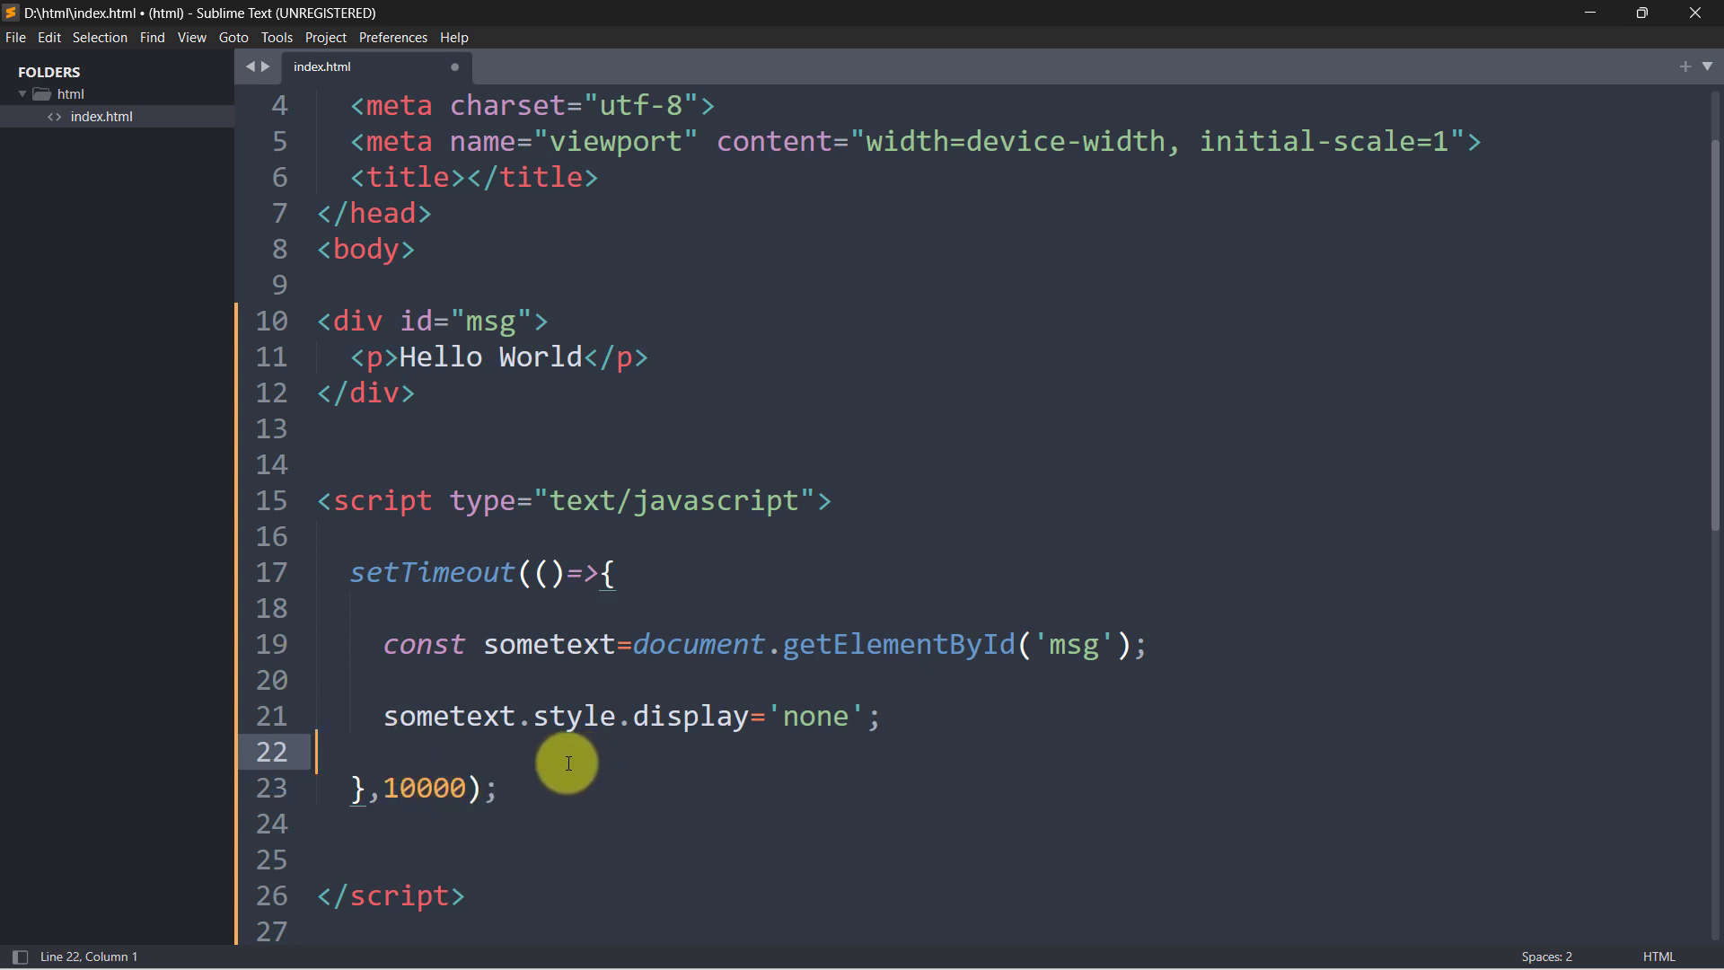